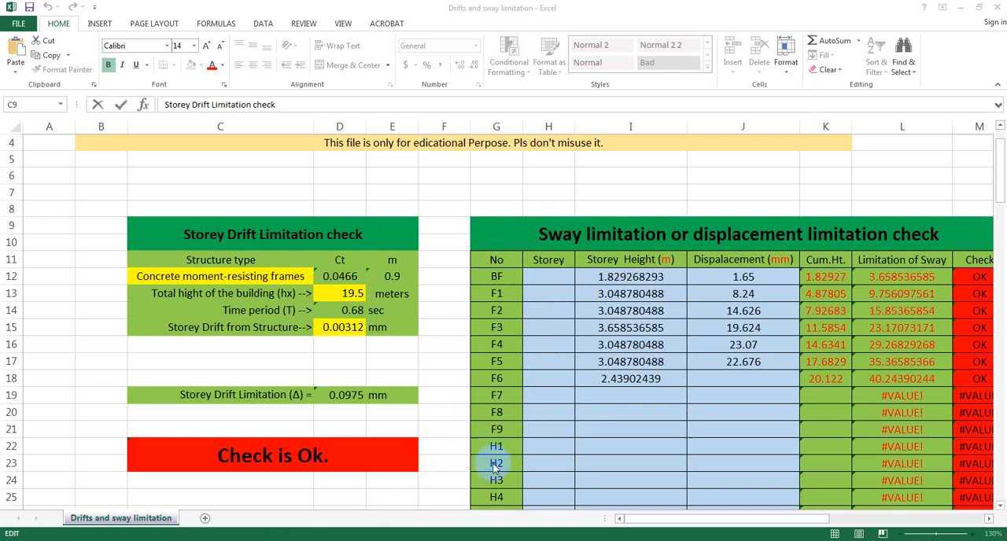
# Examine the level labels from BF to H1 in the No column of the sway limitation table
pyautogui.click(503, 276)
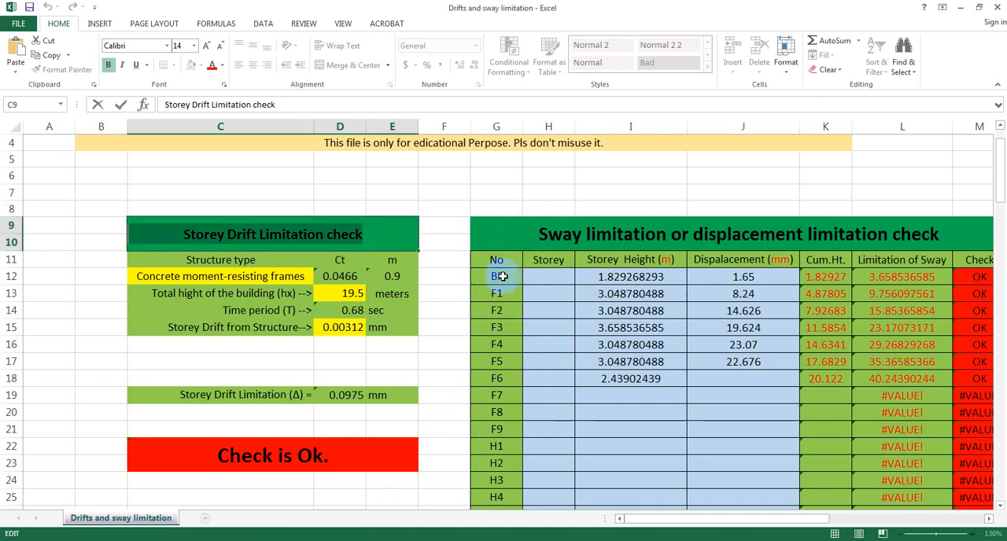
pyautogui.click(502, 276)
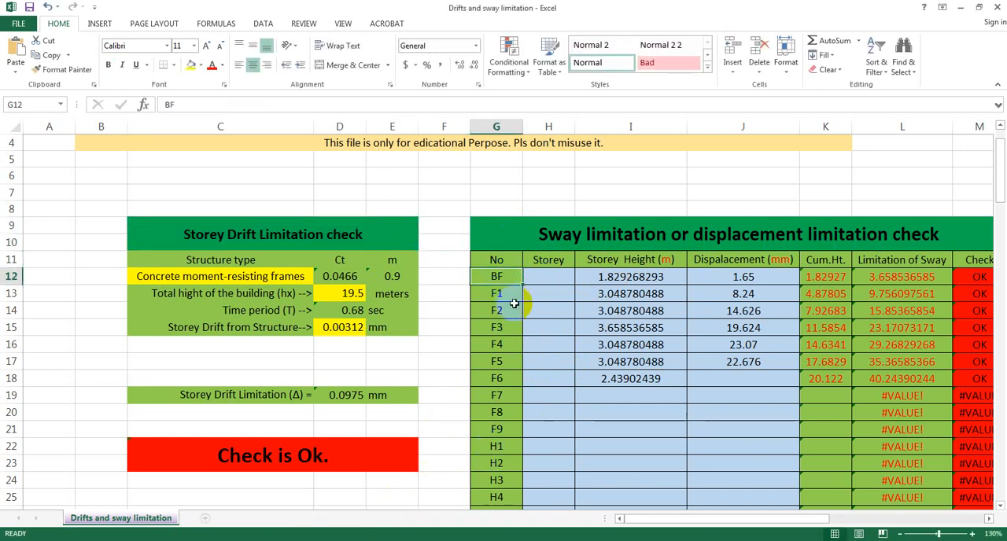
pyautogui.click(504, 295)
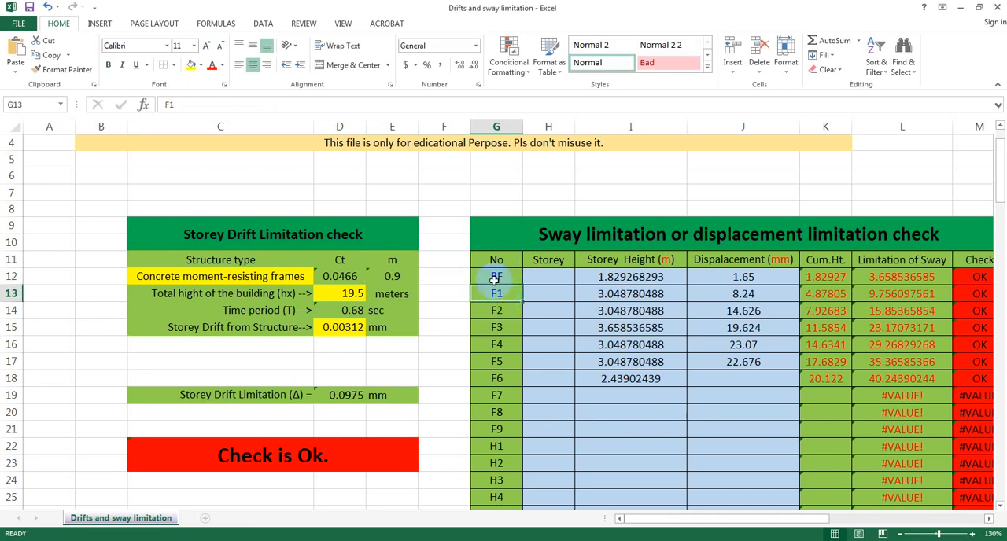
pyautogui.click(496, 276)
pyautogui.click(505, 296)
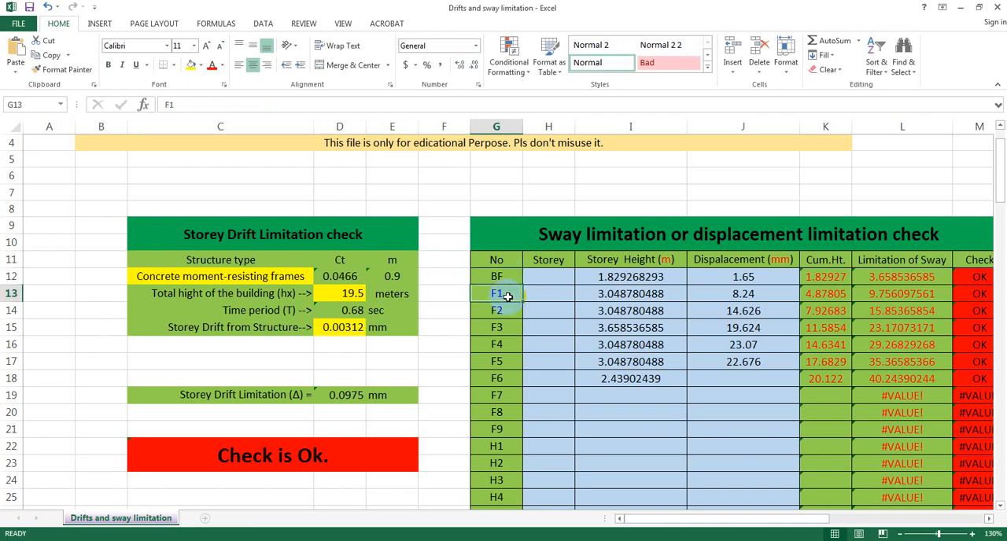
pyautogui.click(503, 312)
pyautogui.click(505, 327)
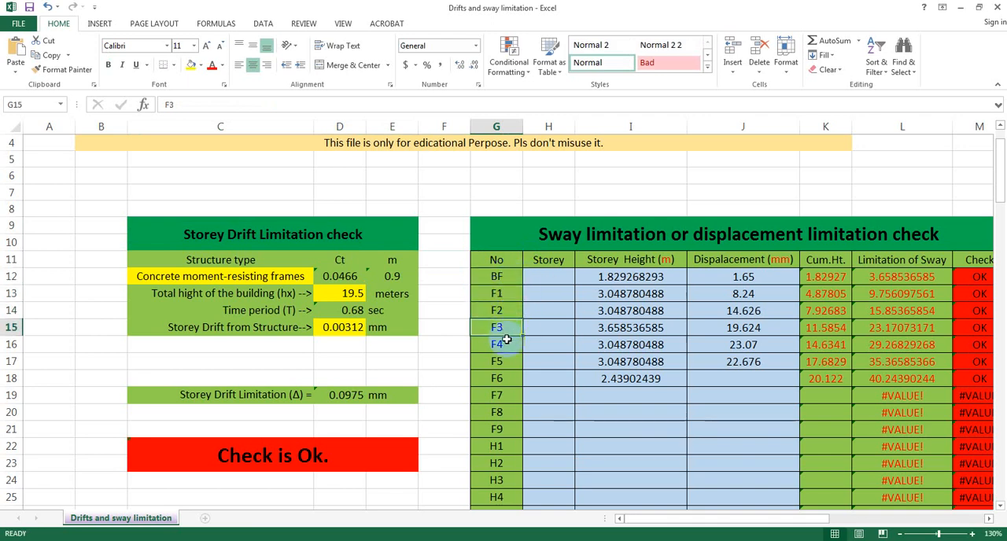
pyautogui.click(507, 346)
pyautogui.click(510, 362)
pyautogui.click(511, 379)
pyautogui.click(515, 391)
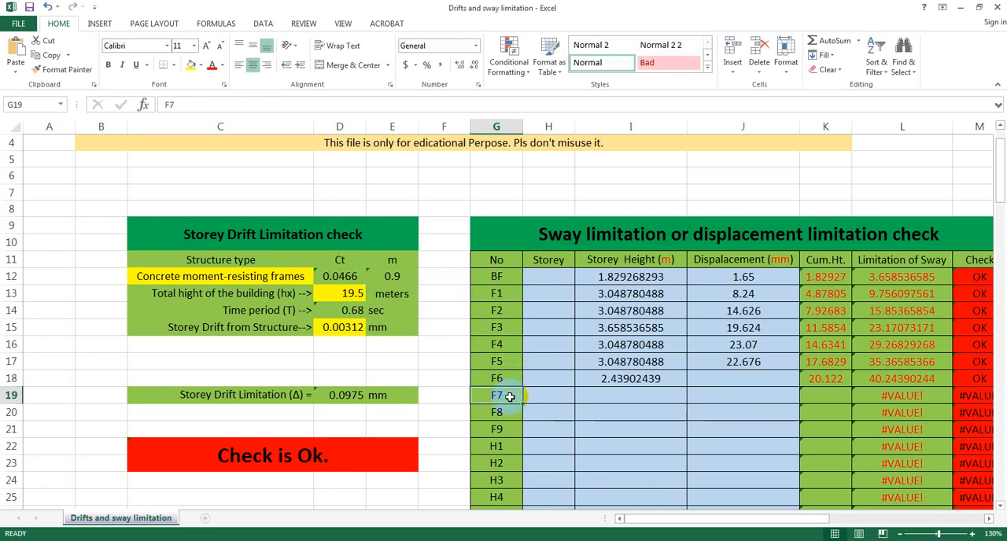
pyautogui.click(506, 429)
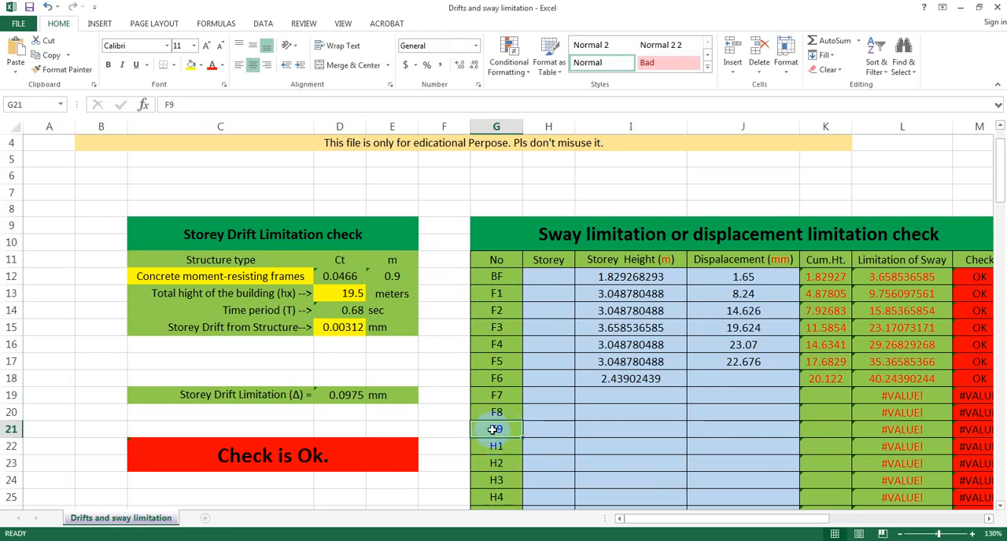
pyautogui.click(503, 446)
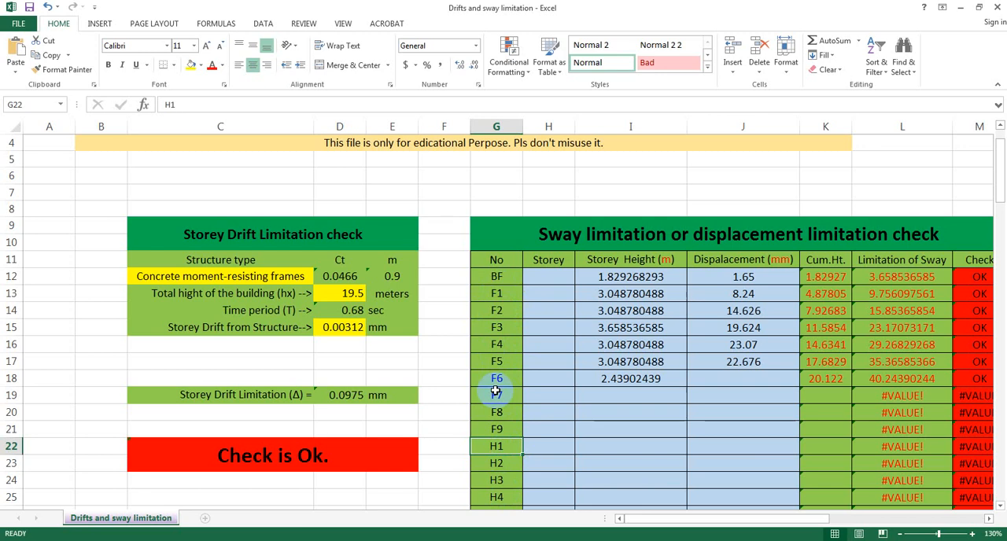
# Examine the empty Storey column cells of the sway limitation table, from the BF row to the H1 row
pyautogui.click(551, 275)
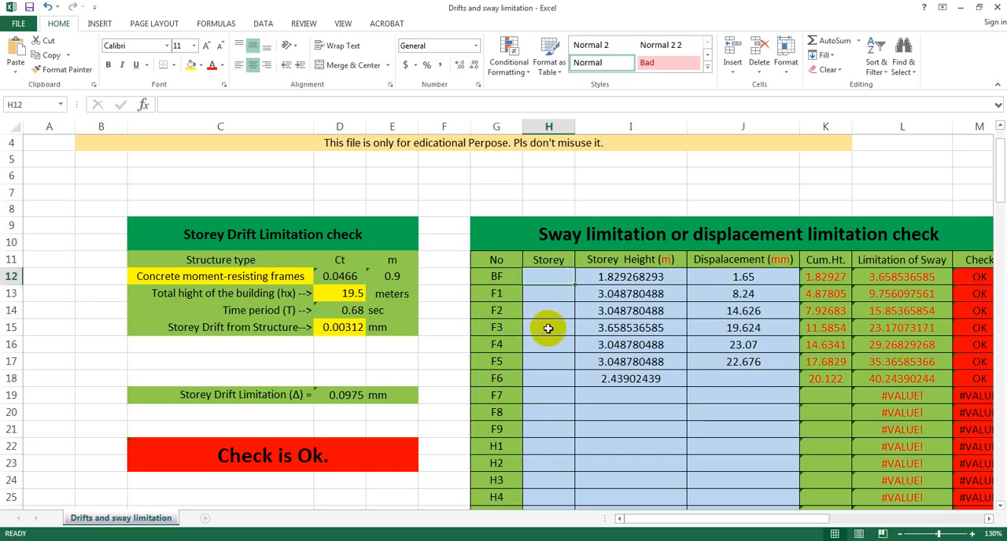
pyautogui.click(549, 395)
pyautogui.click(552, 449)
pyautogui.click(540, 276)
pyautogui.click(544, 295)
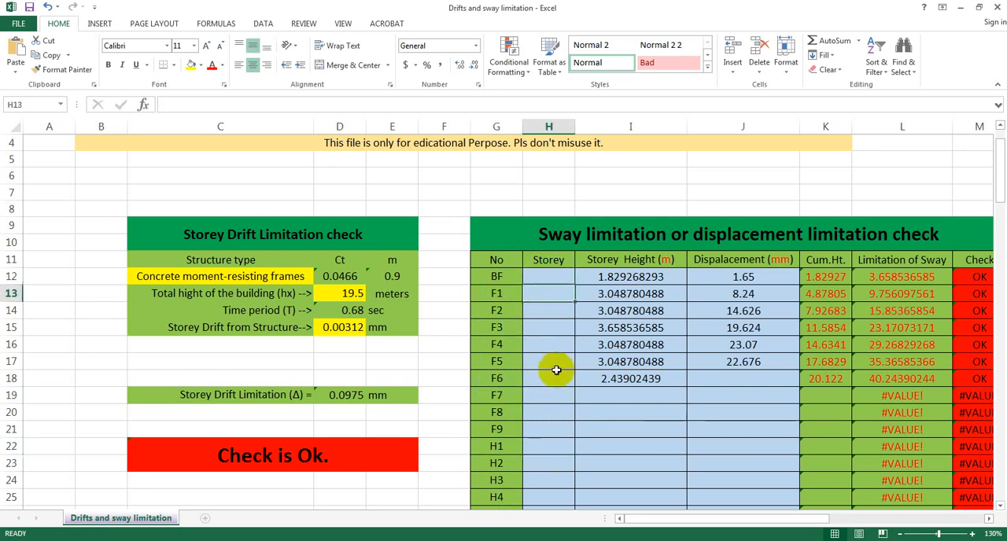
pyautogui.click(553, 382)
pyautogui.click(550, 424)
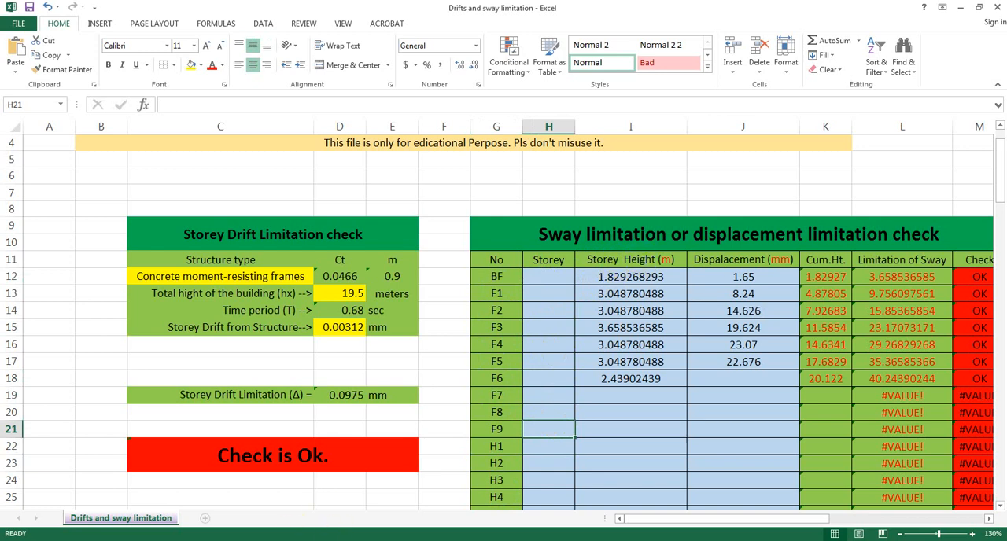
# Switch to ETABS and open the Story Data table from the model's Structure Layout tables
pyautogui.click(303, 540)
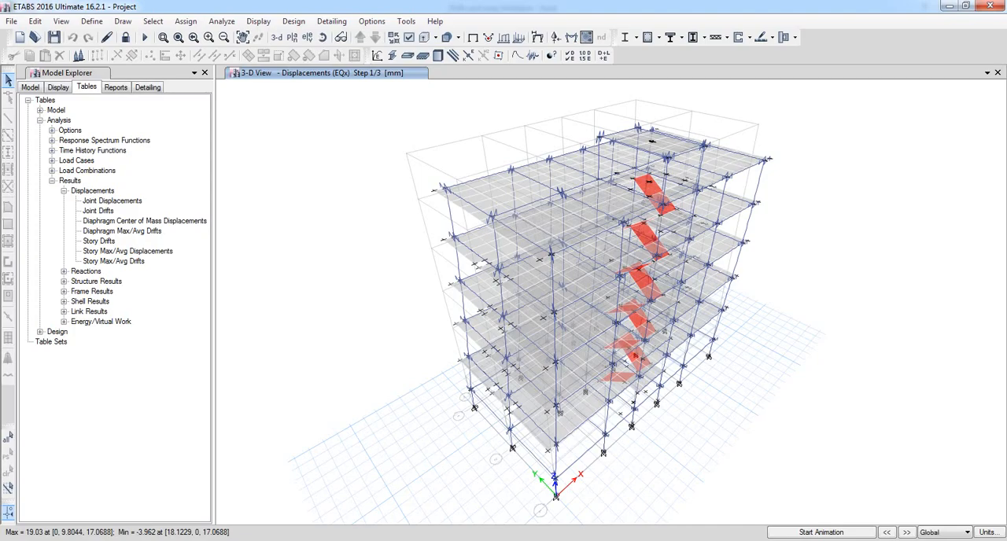
pyautogui.click(39, 119)
pyautogui.click(39, 110)
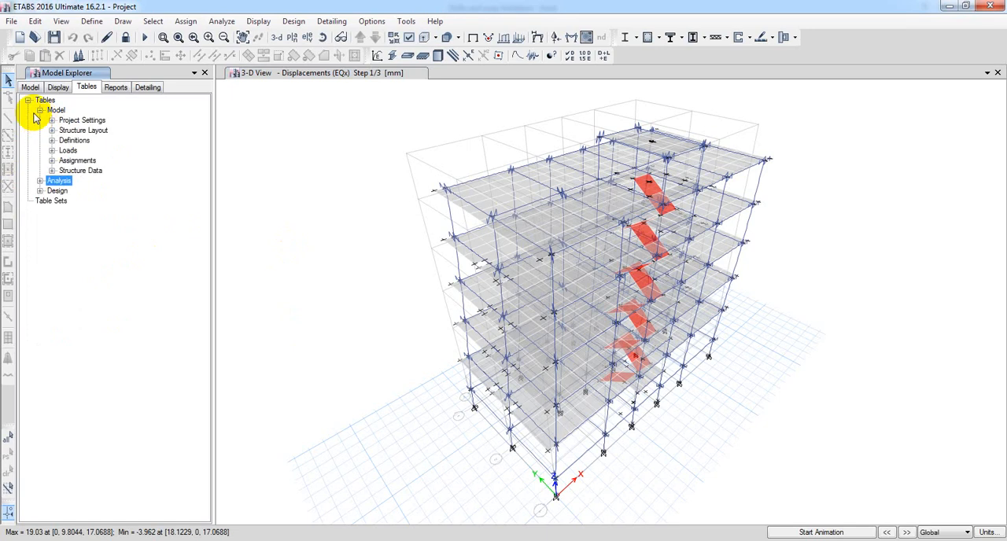
pyautogui.click(51, 132)
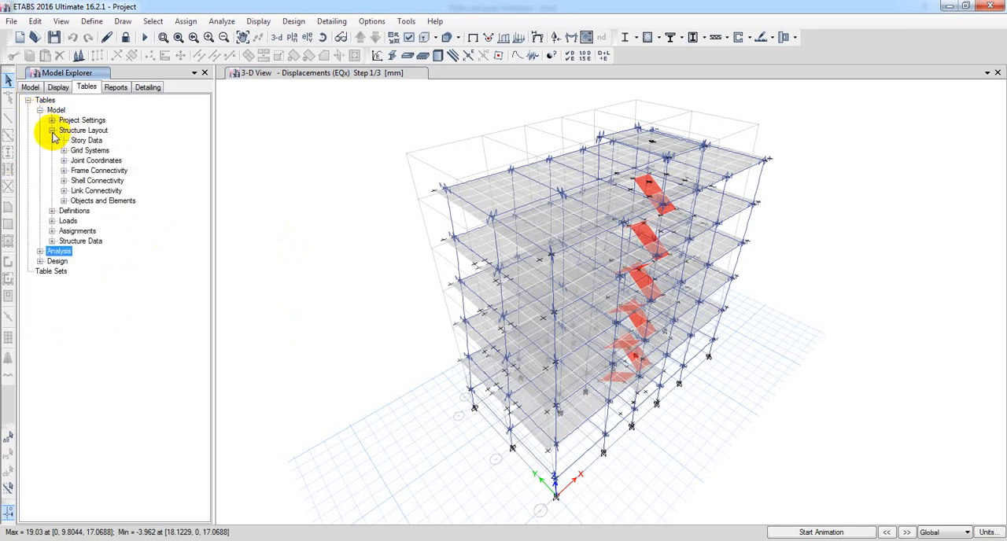
pyautogui.doubleClick(86, 140)
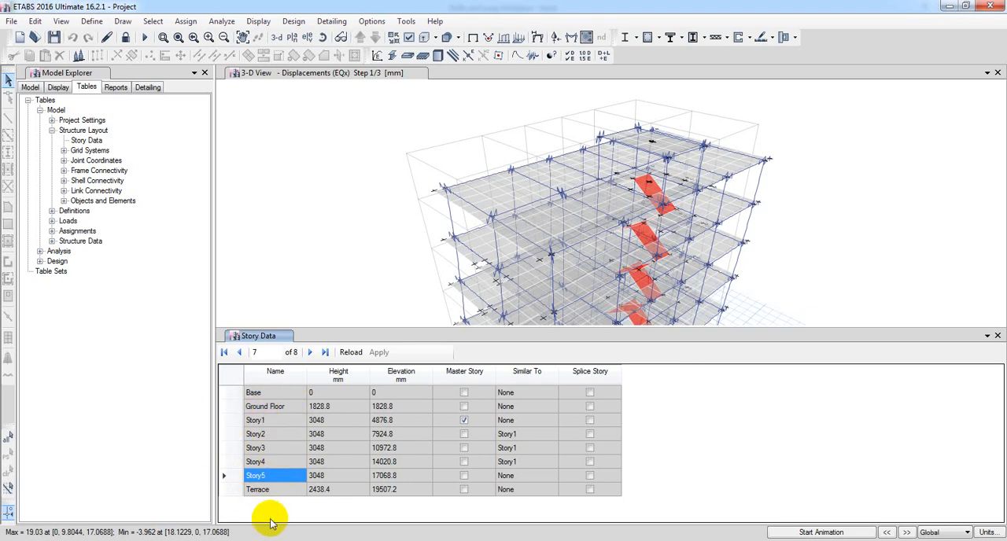
# Sort the Story Data table by name in descending order
pyautogui.click(273, 382)
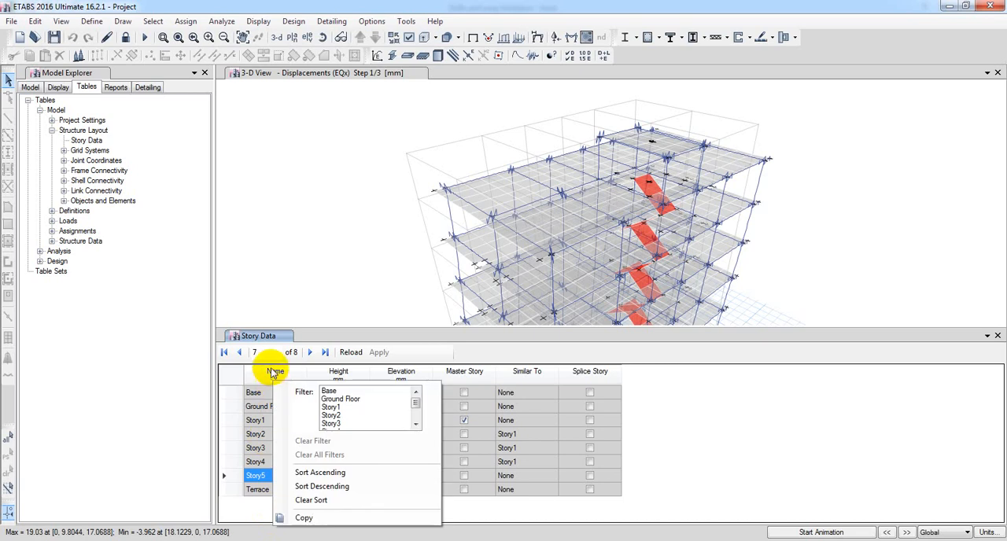
pyautogui.click(274, 472)
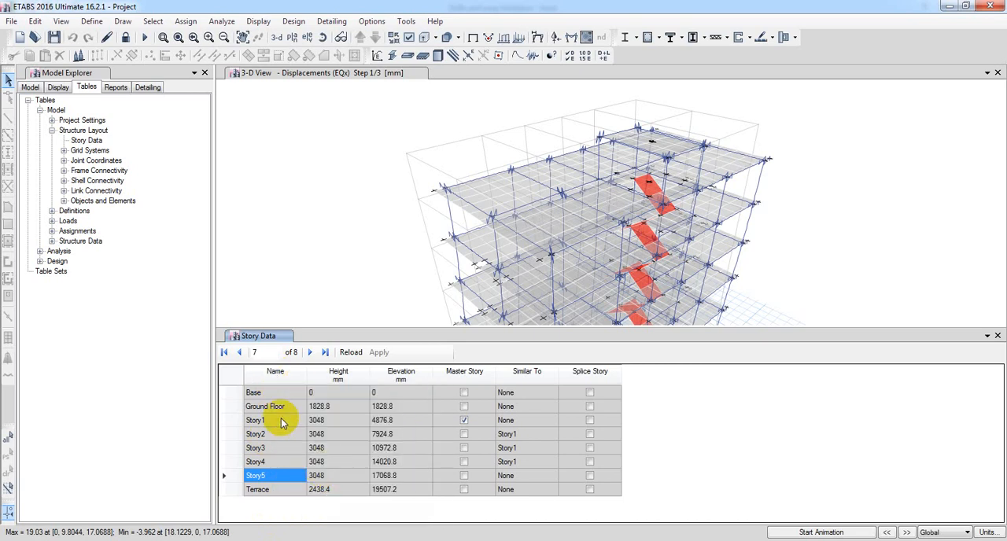
pyautogui.click(277, 372)
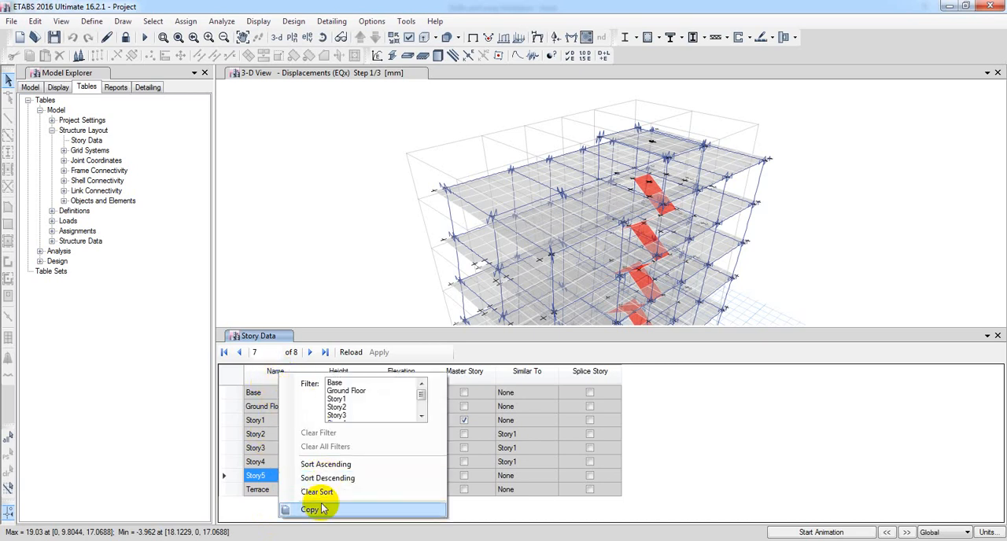
pyautogui.click(326, 478)
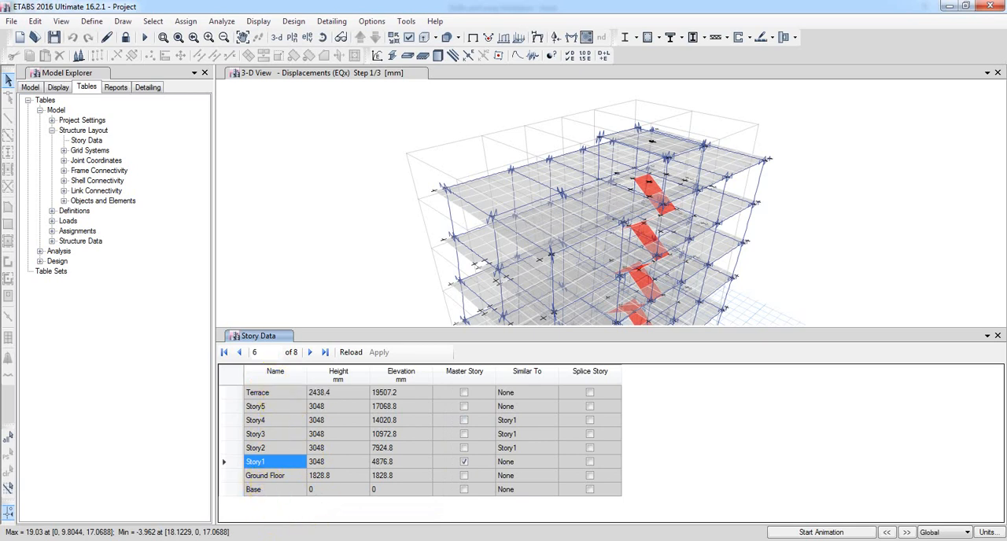
# Check the level order in the Excel sway table, and sort the ETABS Story Data by name in ascending order
pyautogui.hotkey('alt', 'Tab')
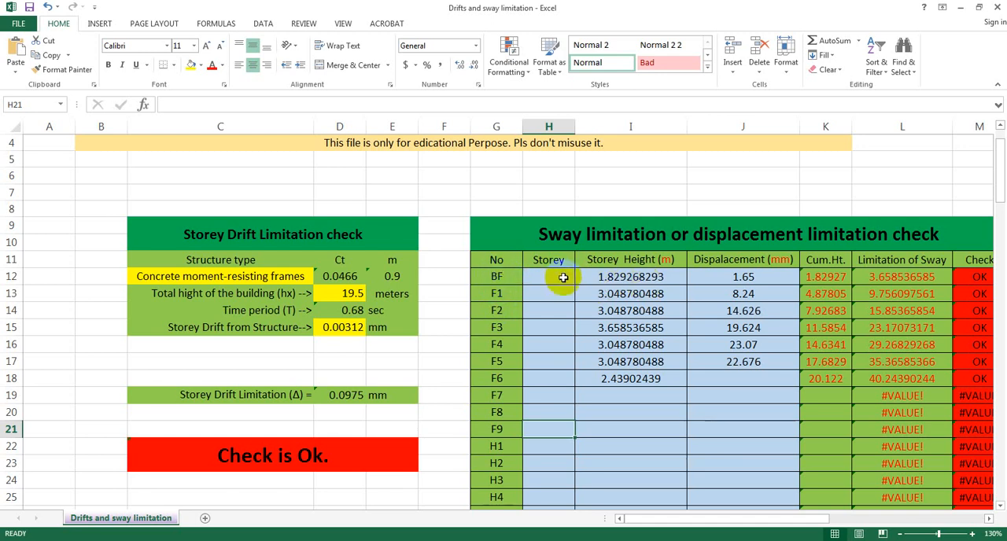
pyautogui.click(340, 540)
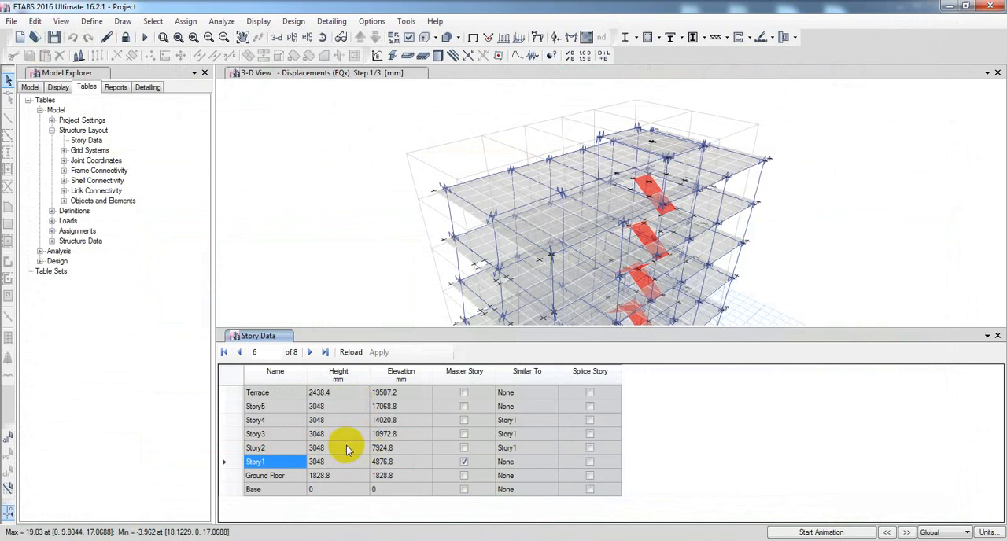
pyautogui.rightClick(274, 375)
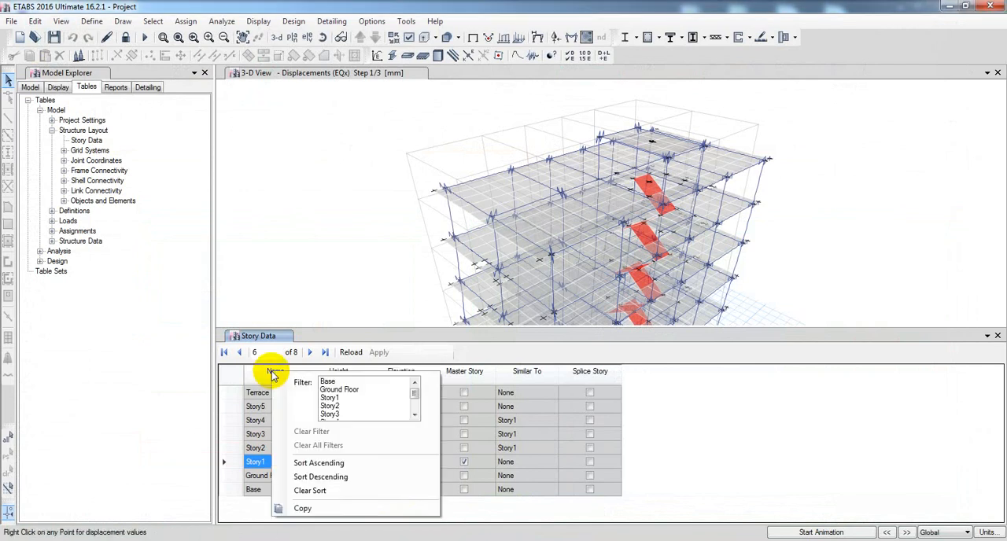
pyautogui.click(329, 464)
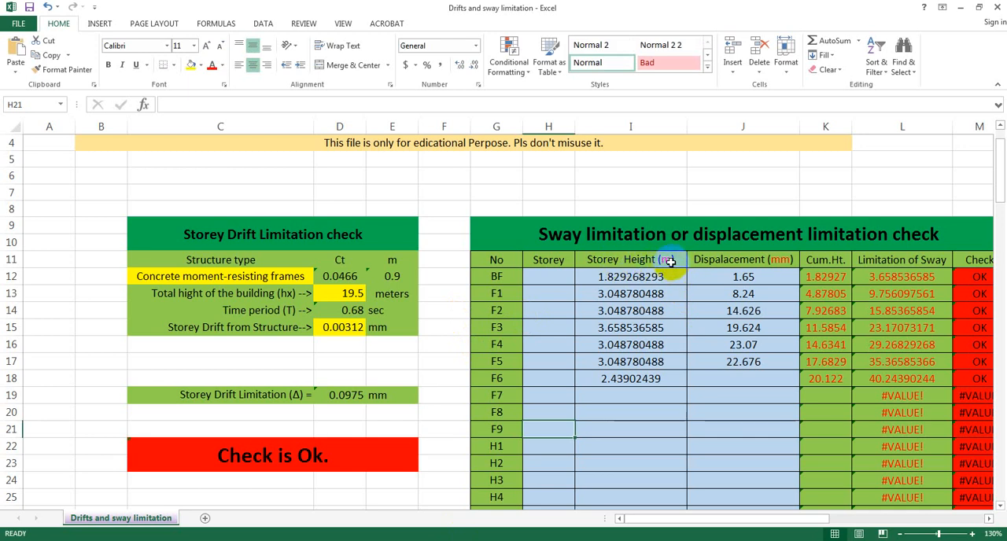
# Return to ETABS and change the display units so that the story heights are given in inches
pyautogui.click(290, 540)
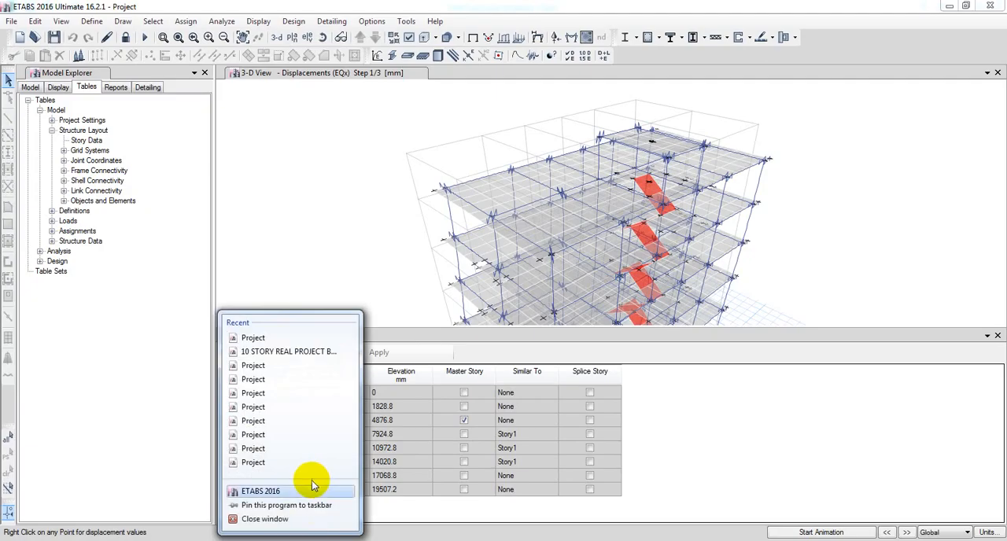
pyautogui.click(479, 509)
pyautogui.click(990, 532)
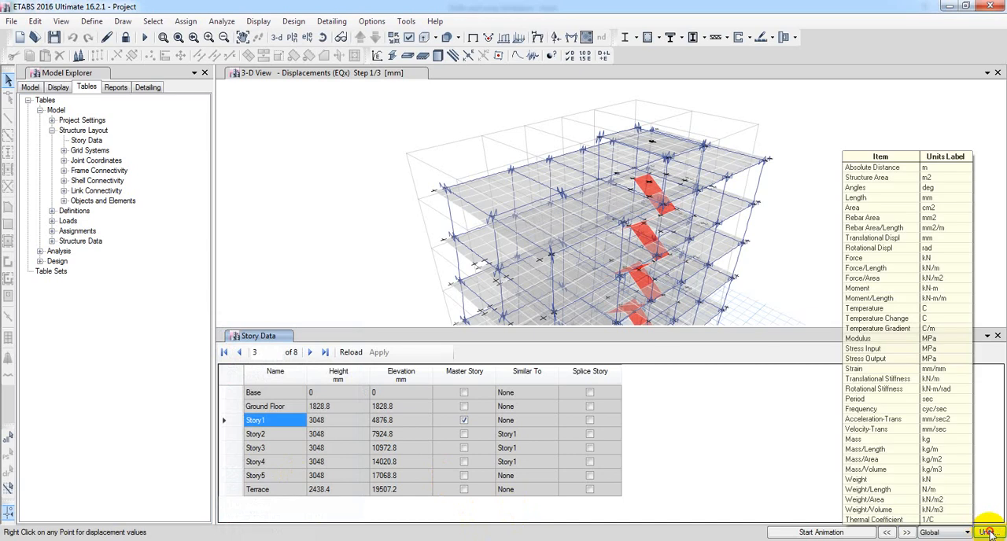
pyautogui.click(946, 482)
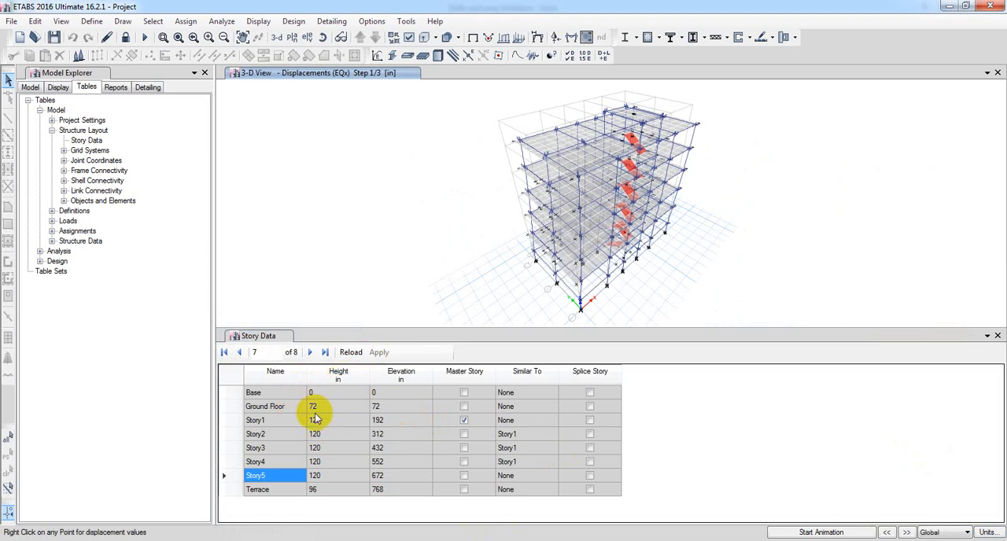
# Copy the story heights from Ground Floor through Terrace in the Story Data table
pyautogui.moveTo(315, 406); pyautogui.dragTo(327, 489)
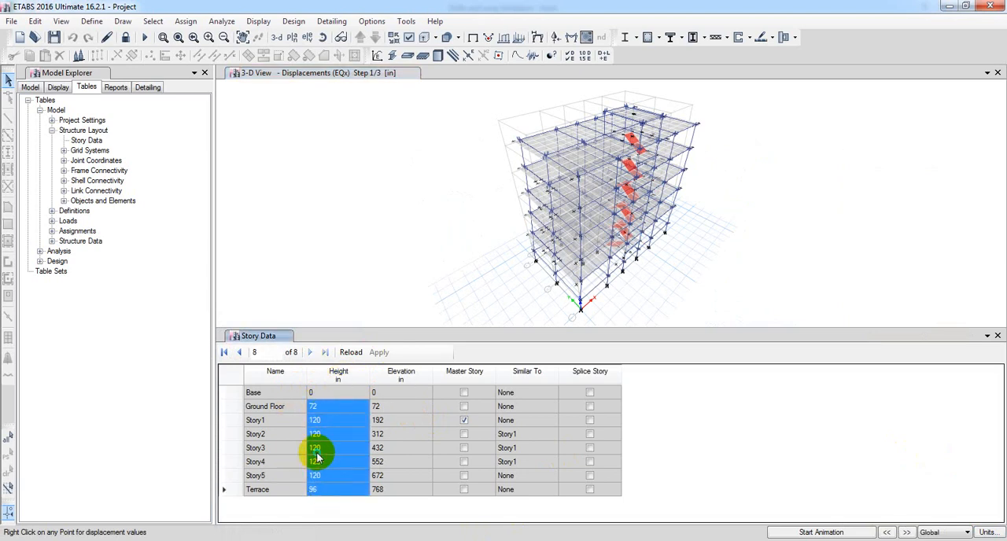
pyautogui.rightClick(316, 450)
pyautogui.click(348, 479)
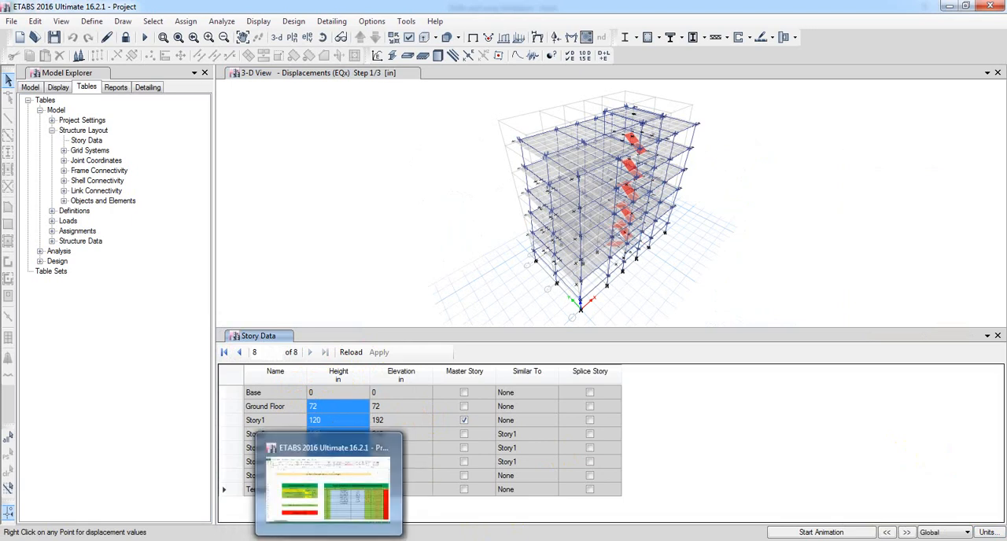
# Switch to Excel and paste the copied story heights into the converter's inch column, starting at cell O11
pyautogui.click(296, 539)
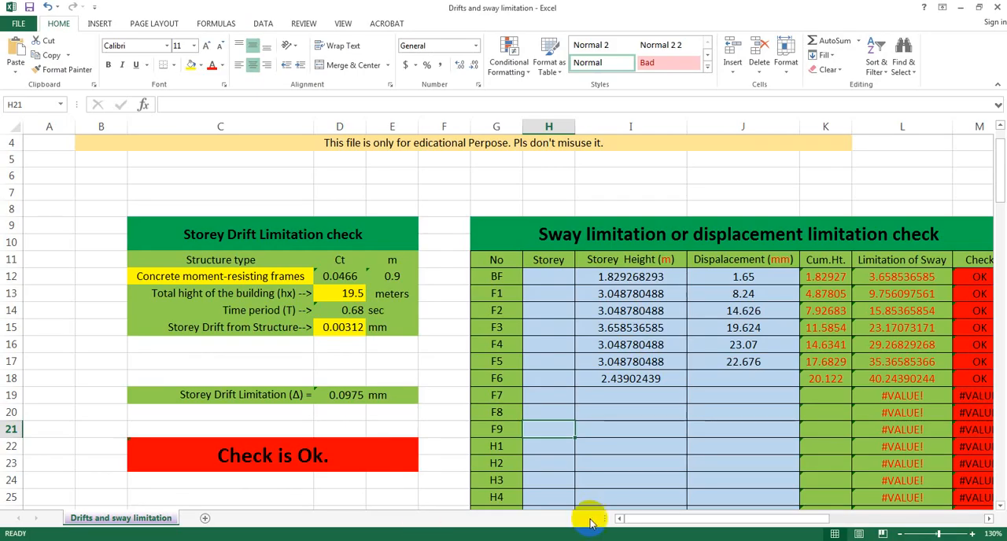
pyautogui.moveTo(654, 522); pyautogui.dragTo(725, 519)
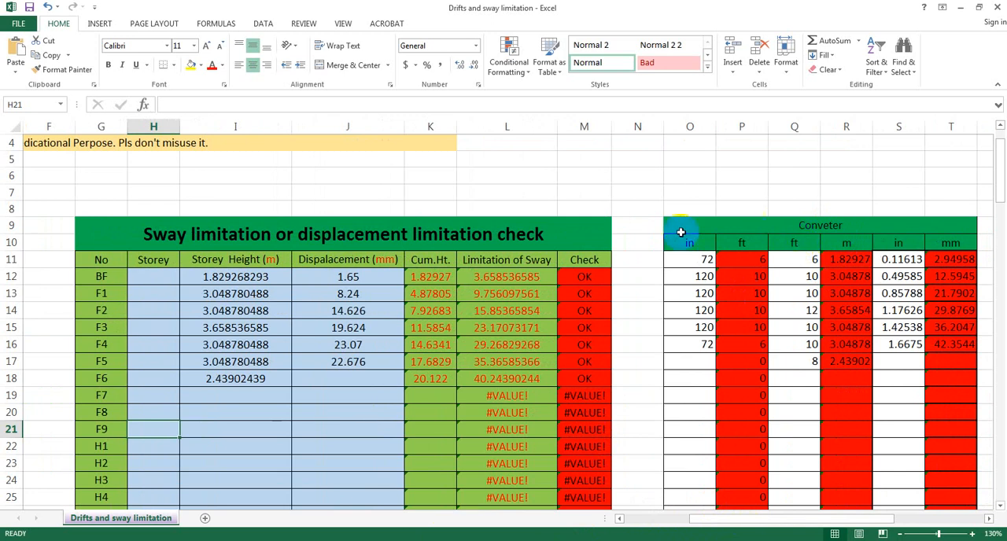
pyautogui.click(697, 260)
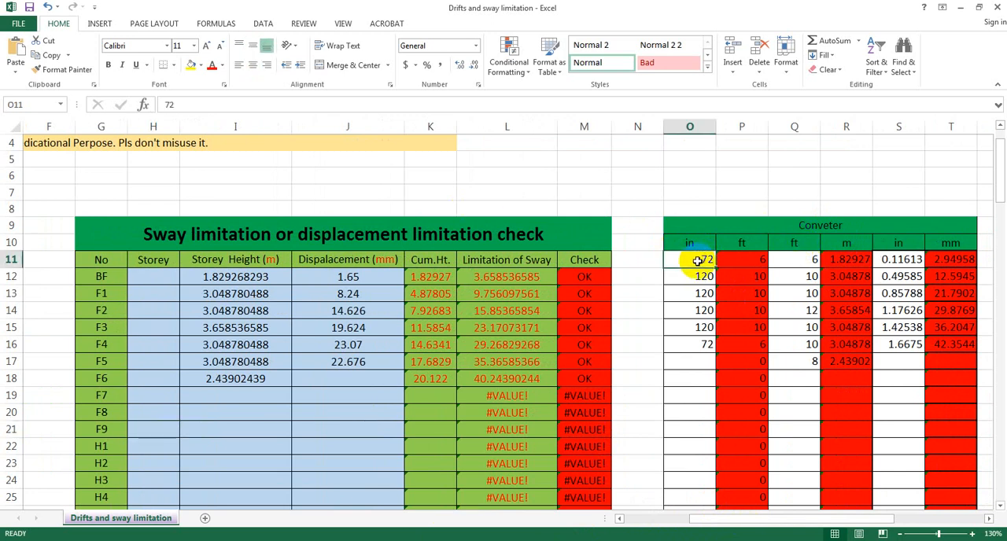
pyautogui.rightClick(697, 260)
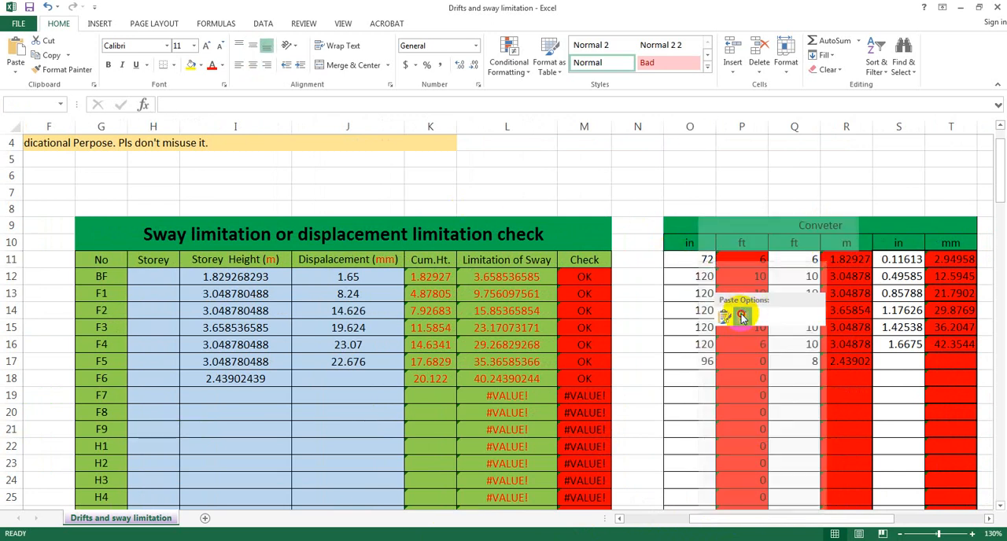
pyautogui.click(743, 316)
pyautogui.click(697, 390)
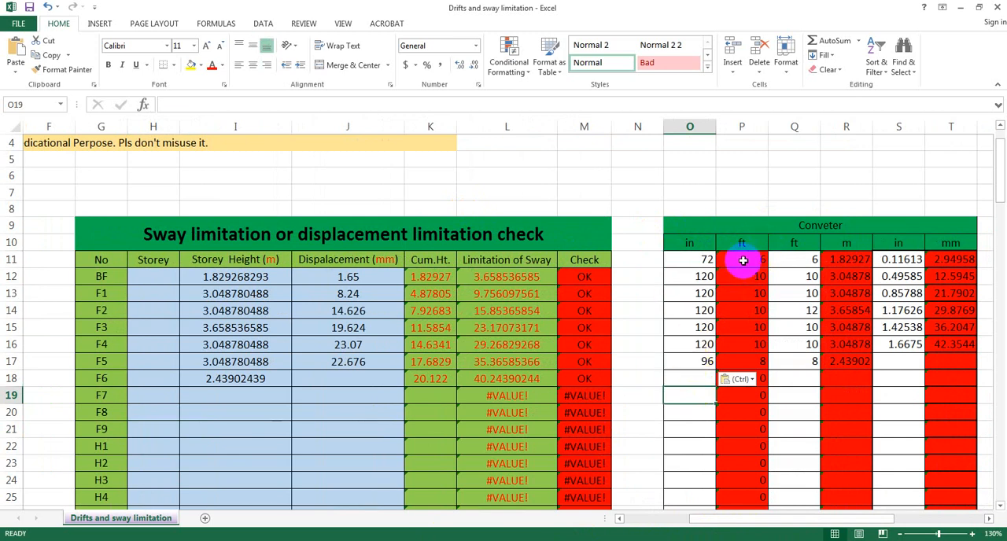
# Copy the converted feet values in P11:P17 and paste them as values into the second feet column, starting at Q11
pyautogui.moveTo(742, 260); pyautogui.dragTo(758, 362)
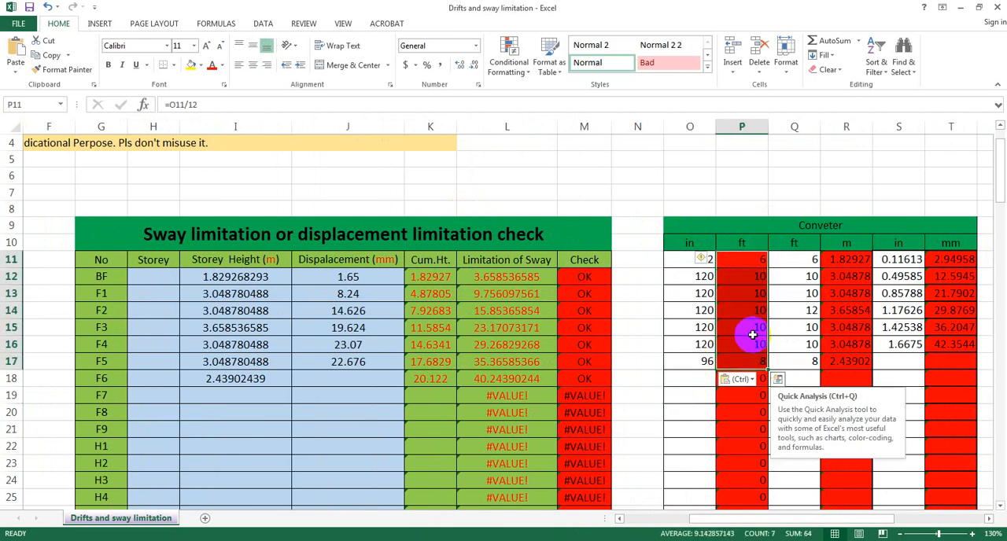
pyautogui.rightClick(752, 329)
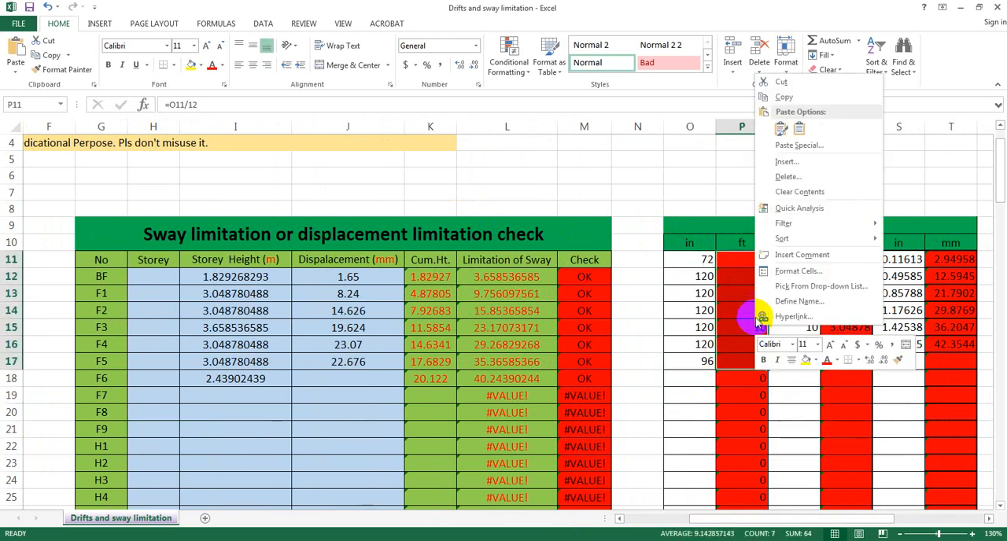
pyautogui.click(776, 97)
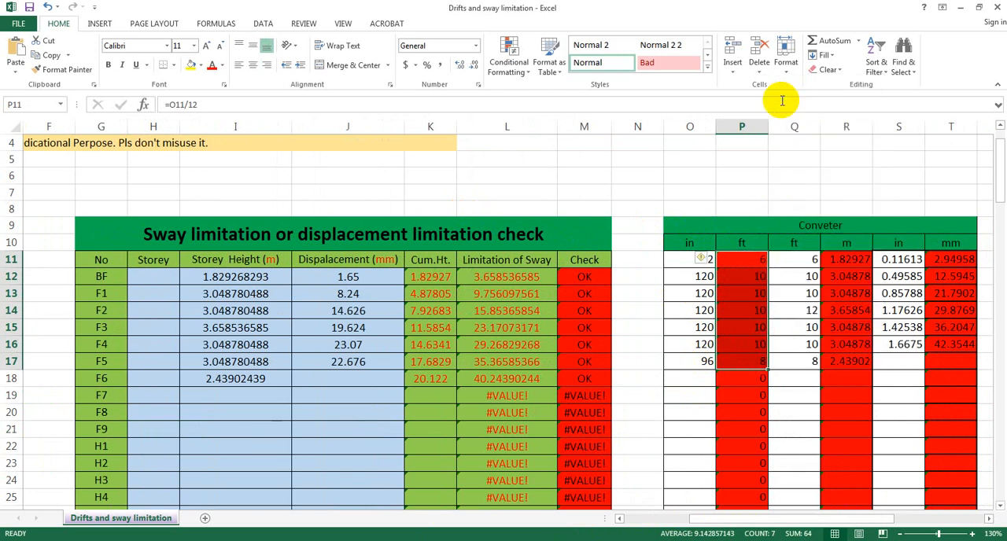
pyautogui.rightClick(808, 261)
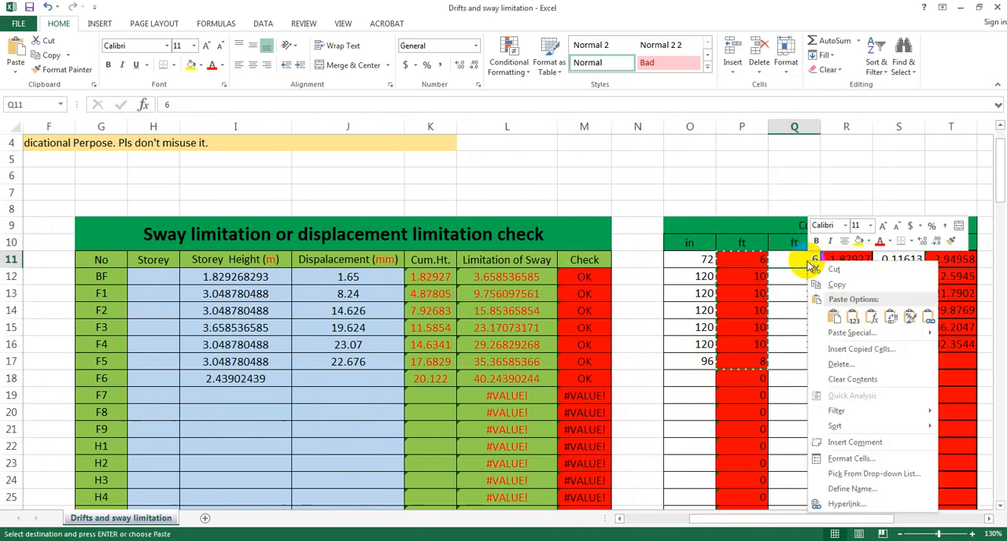
pyautogui.click(853, 316)
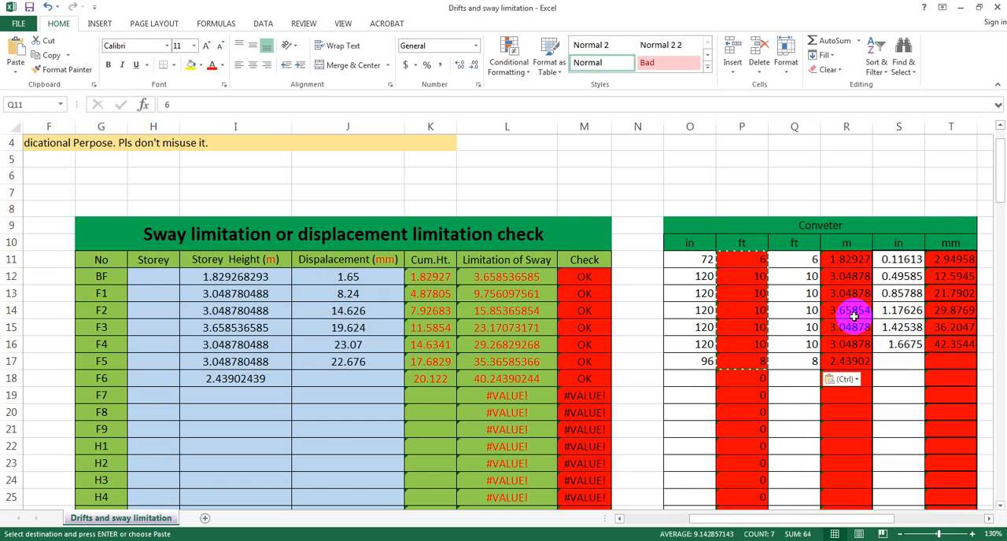
pyautogui.click(805, 411)
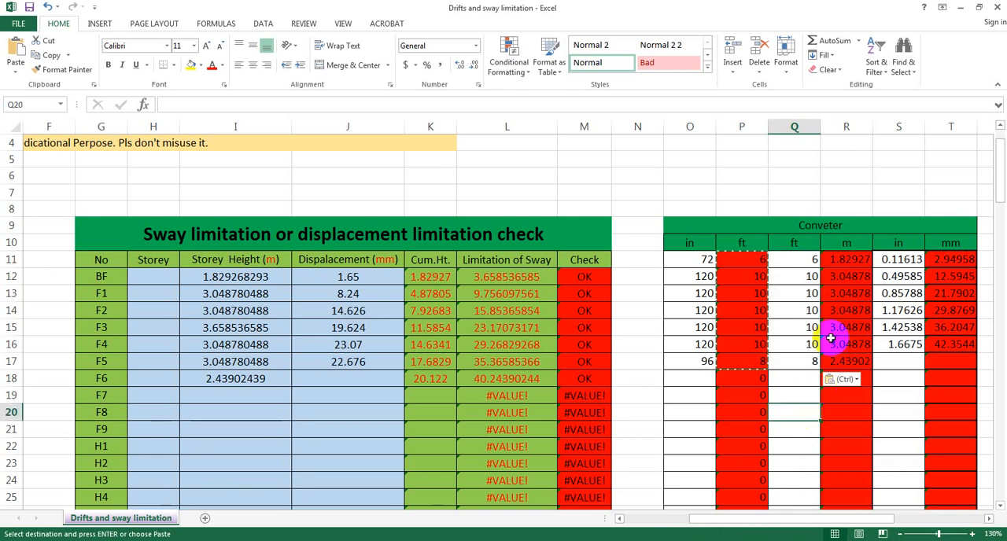
# Copy the metre heights in R11:R17 and paste them as values into the sway table's Storey Height column, starting at I12
pyautogui.moveTo(845, 260); pyautogui.dragTo(857, 363)
pyautogui.rightClick(849, 313)
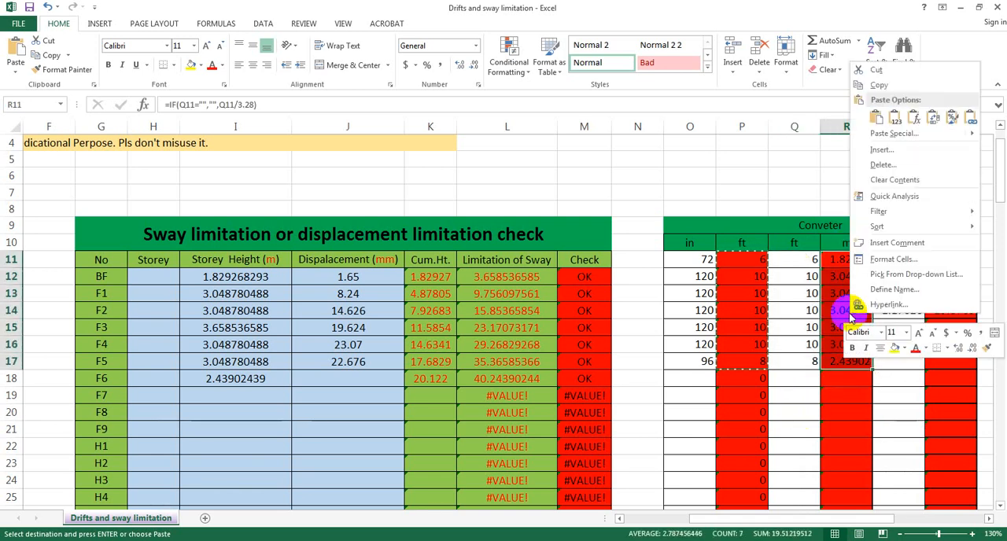
pyautogui.click(894, 116)
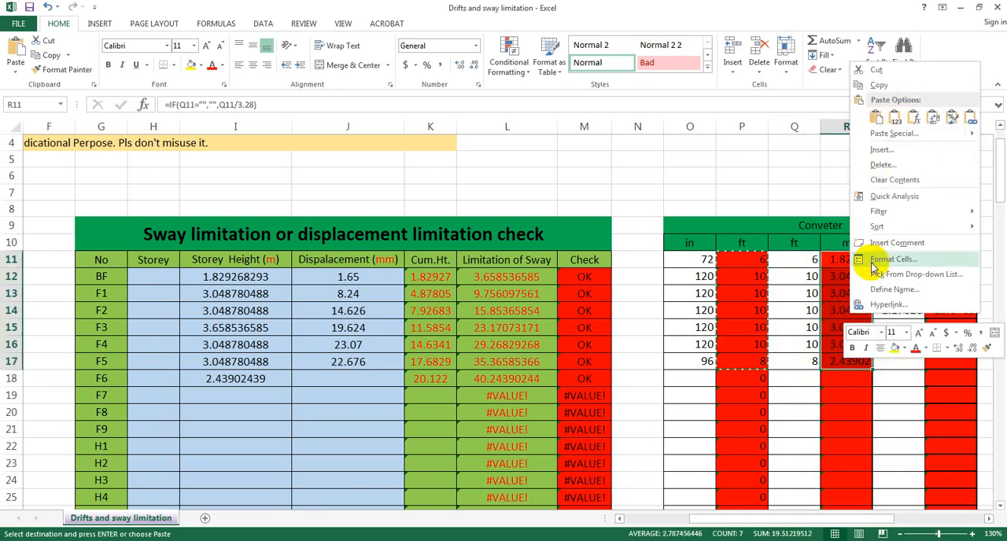
pyautogui.click(886, 87)
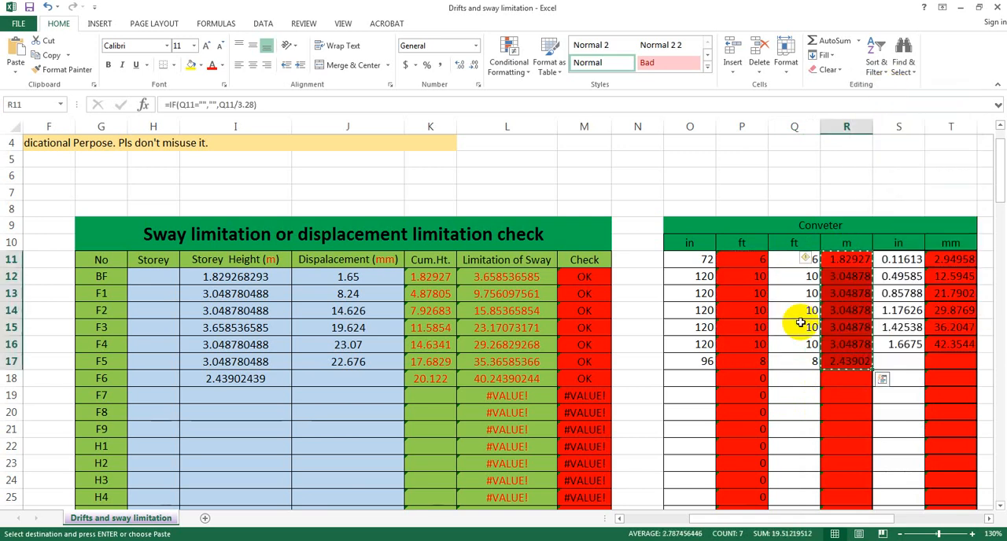
pyautogui.click(196, 279)
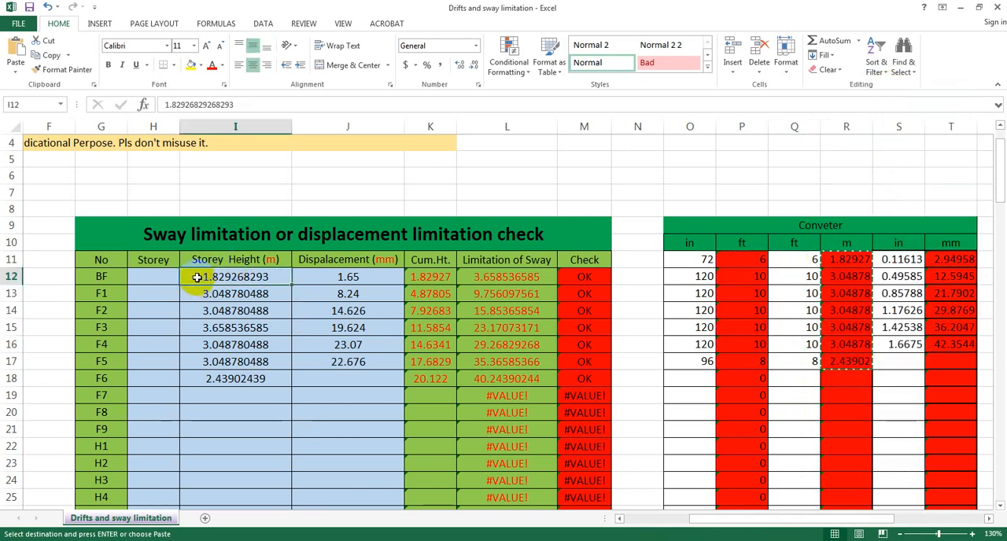
pyautogui.rightClick(198, 280)
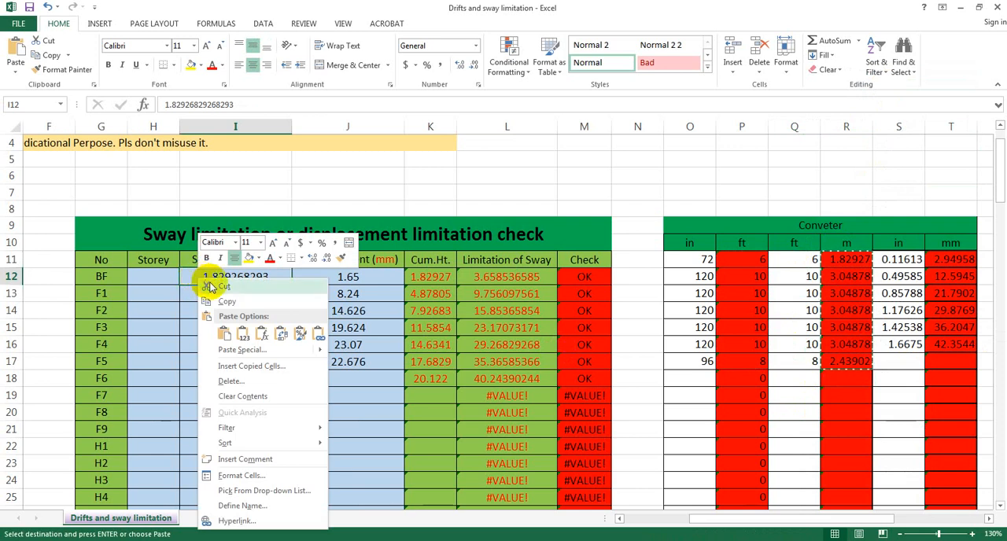
pyautogui.click(243, 335)
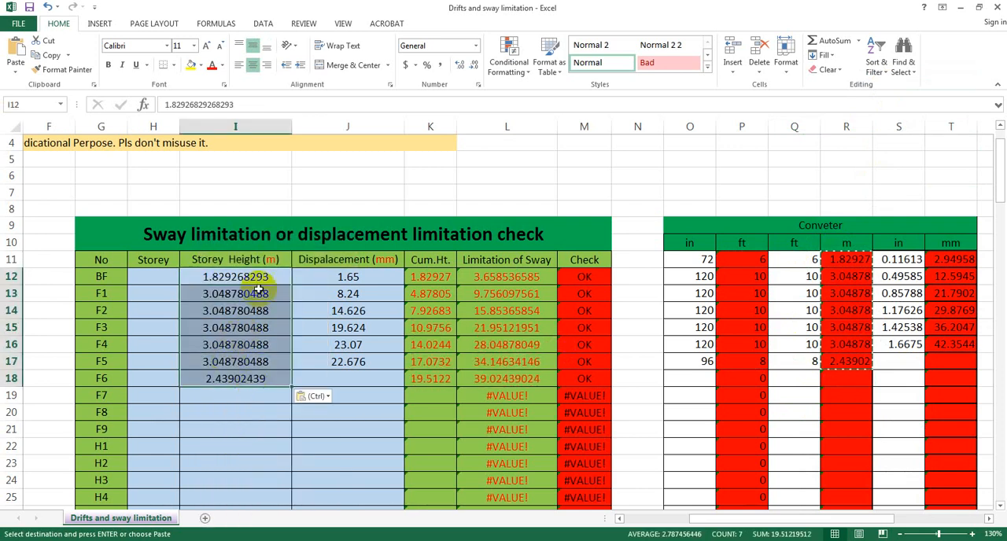
pyautogui.click(259, 413)
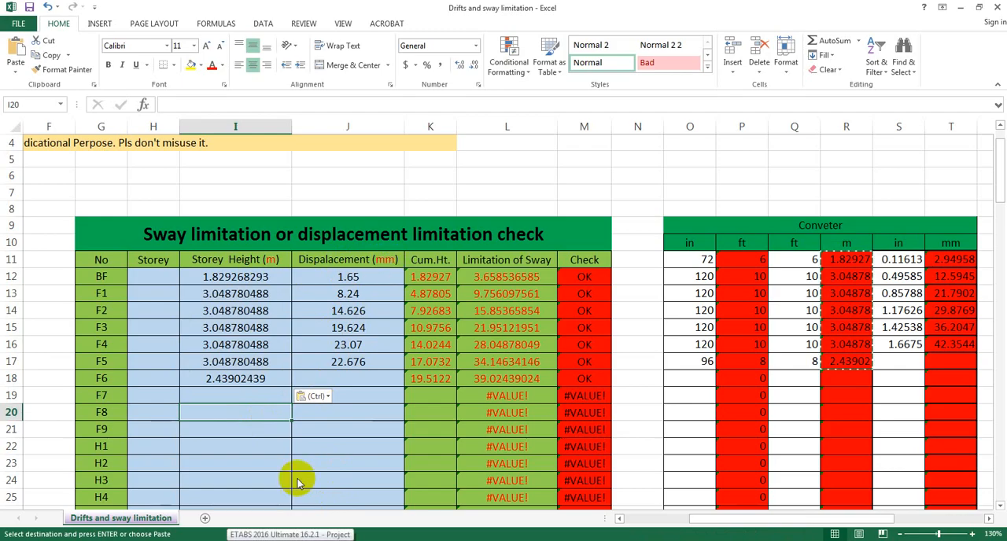
# Switch to ETABS, close the Story Data table, and open the Story Max/Avg Displacements table from the analysis displacement results
pyautogui.click(293, 535)
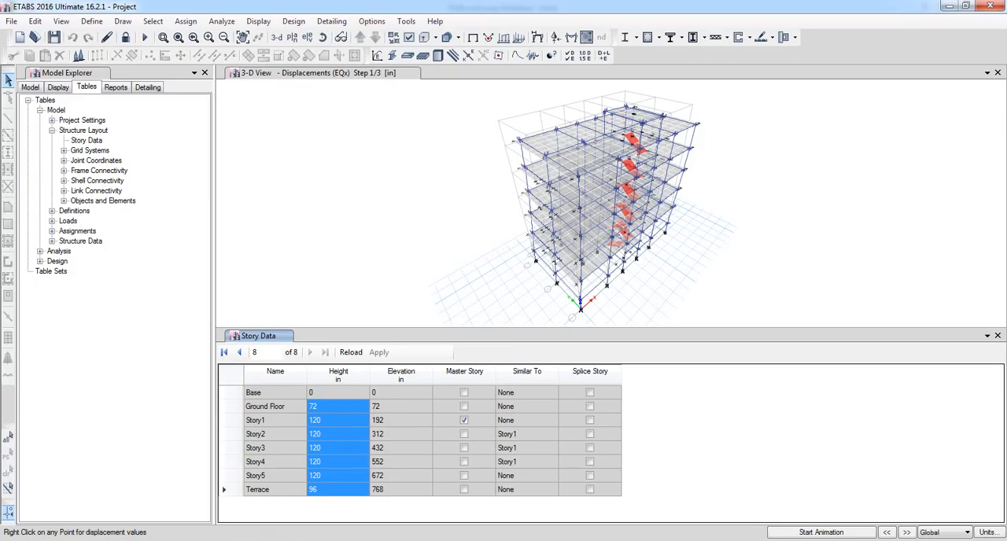
pyautogui.click(998, 336)
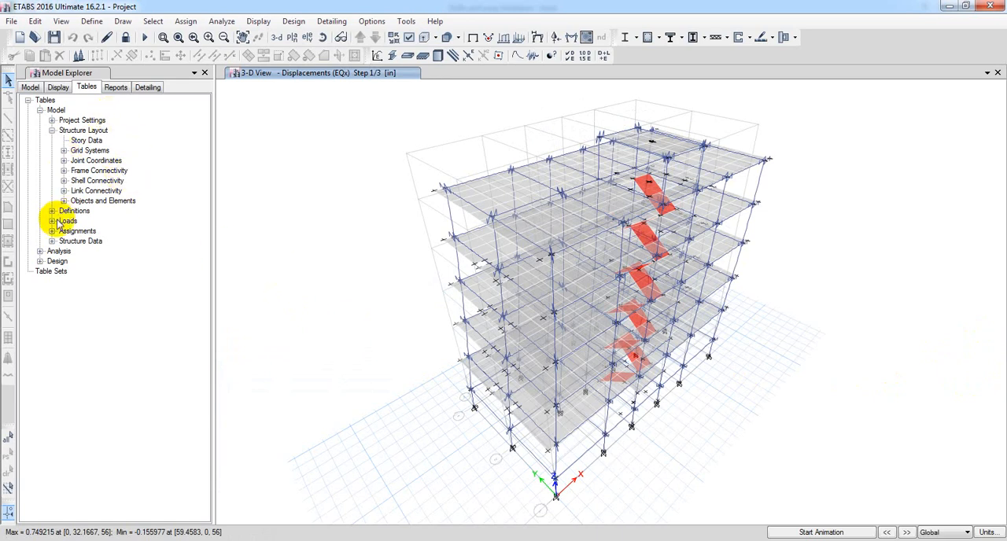
pyautogui.click(52, 131)
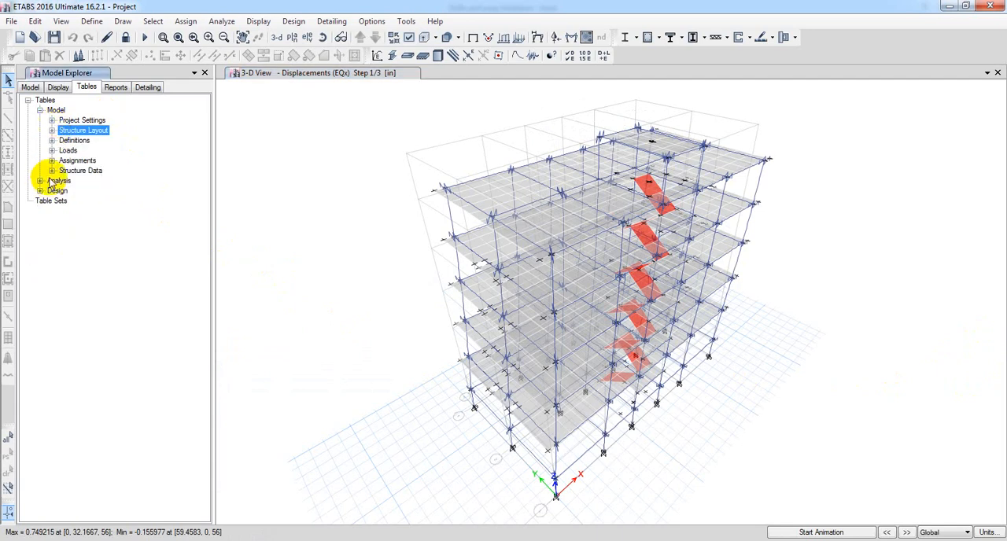
pyautogui.click(40, 110)
pyautogui.click(41, 121)
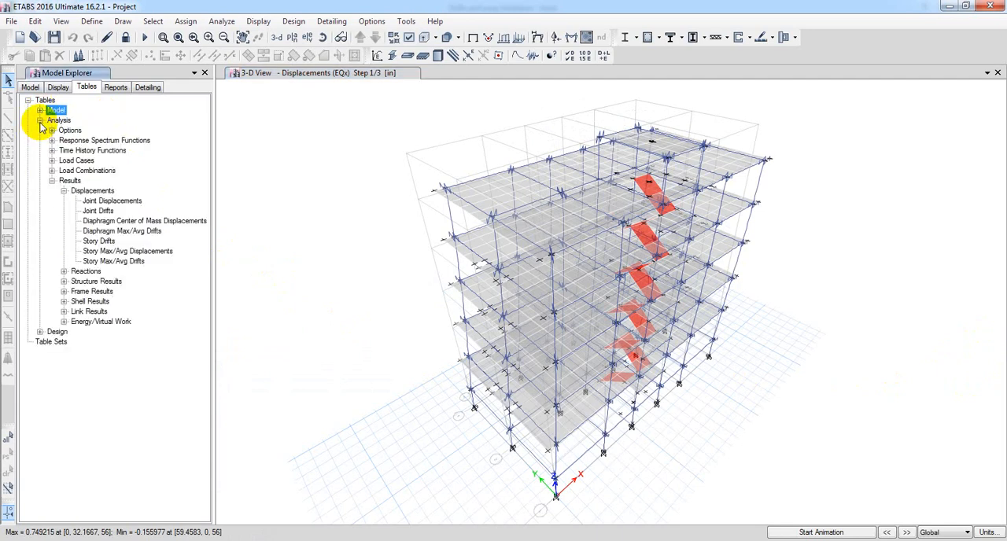
pyautogui.click(64, 190)
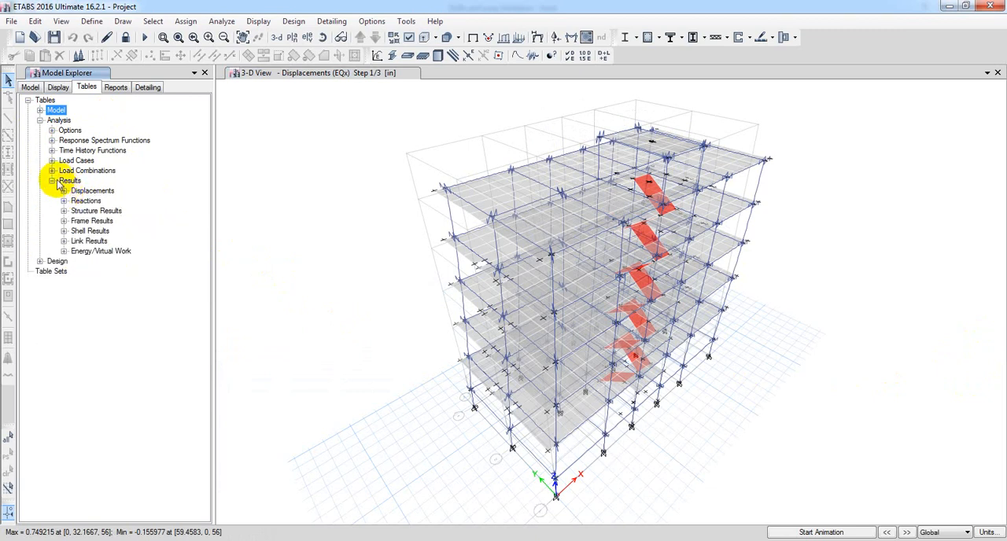
pyautogui.click(52, 181)
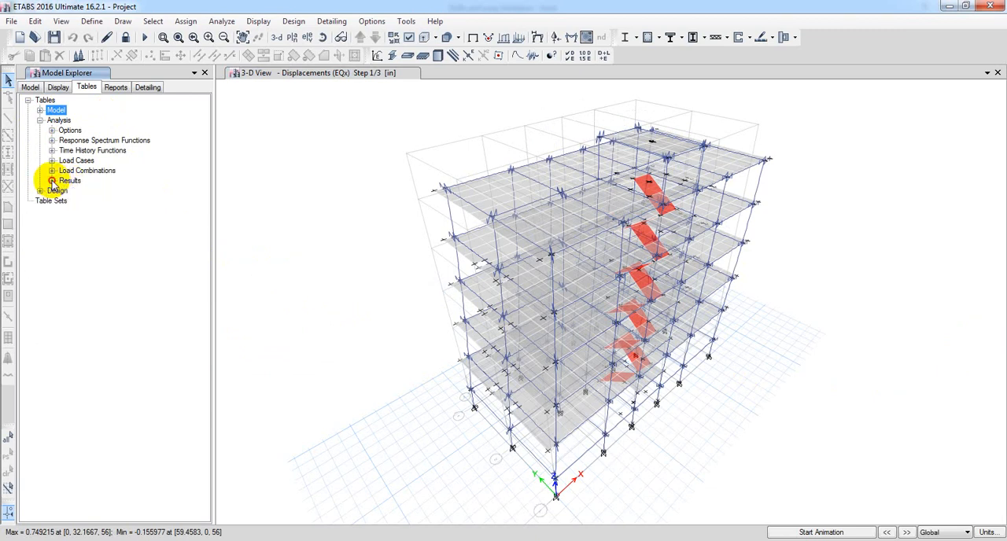
pyautogui.click(52, 181)
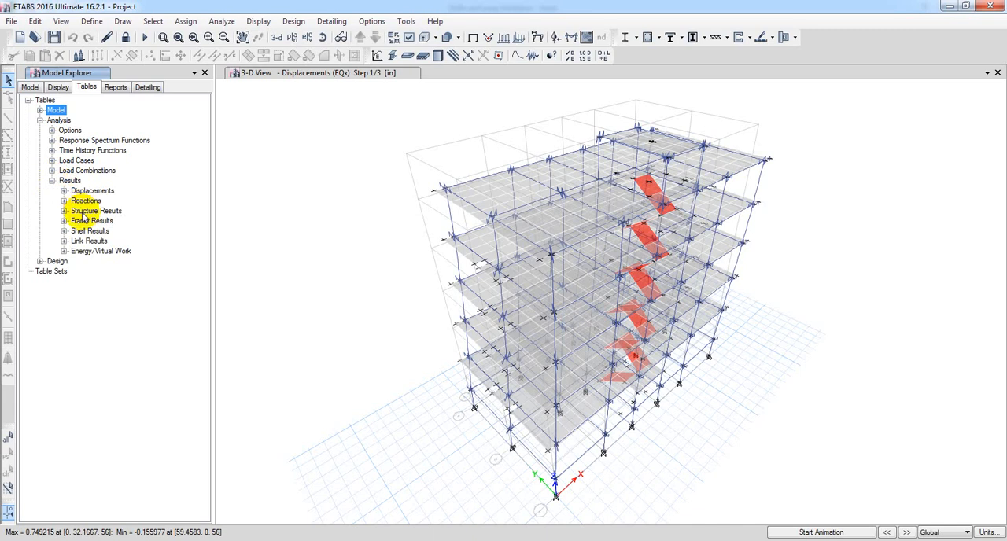
pyautogui.click(63, 190)
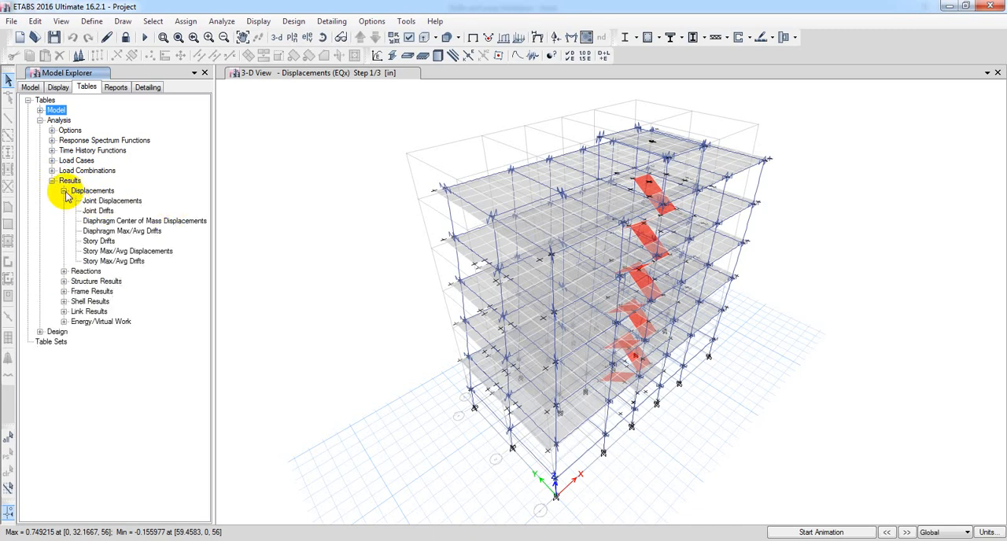
pyautogui.doubleClick(132, 251)
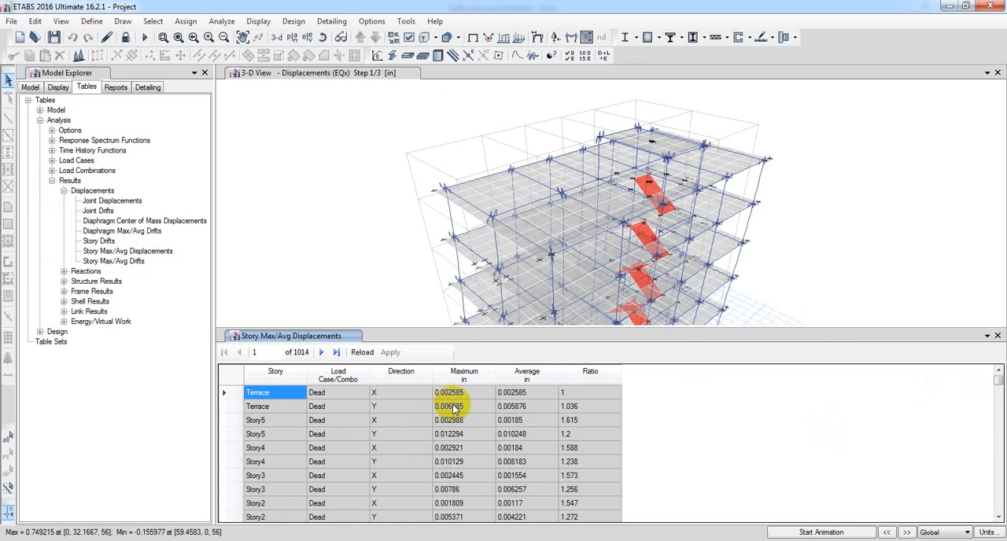
# Filter the Story Max/Avg Displacements table by load case EQx 1
pyautogui.rightClick(338, 375)
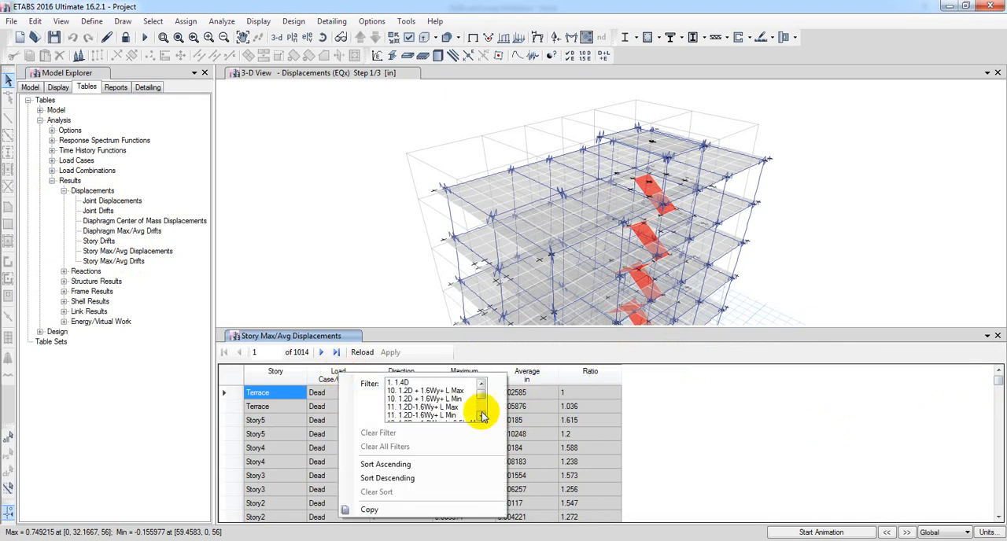
pyautogui.moveTo(480, 398); pyautogui.dragTo(486, 414)
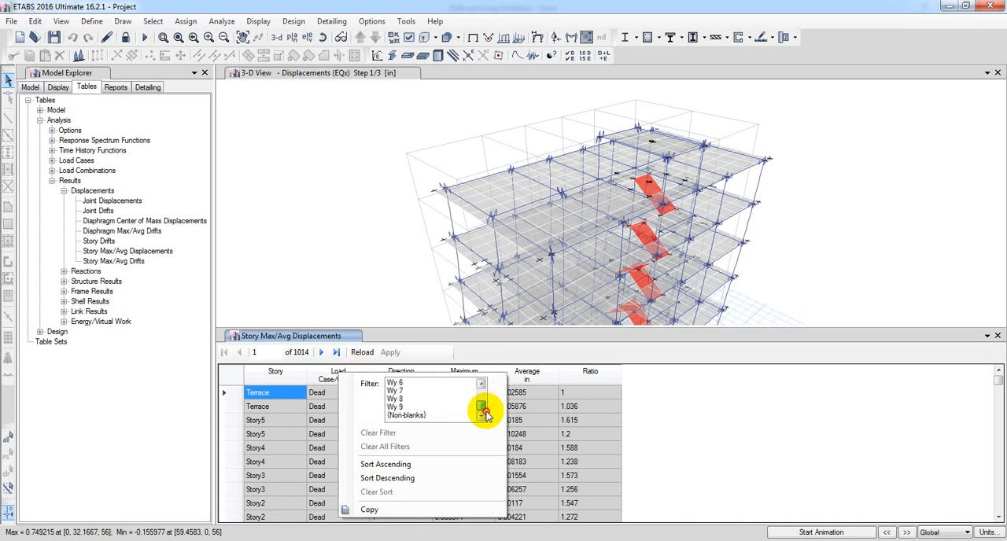
pyautogui.click(482, 385)
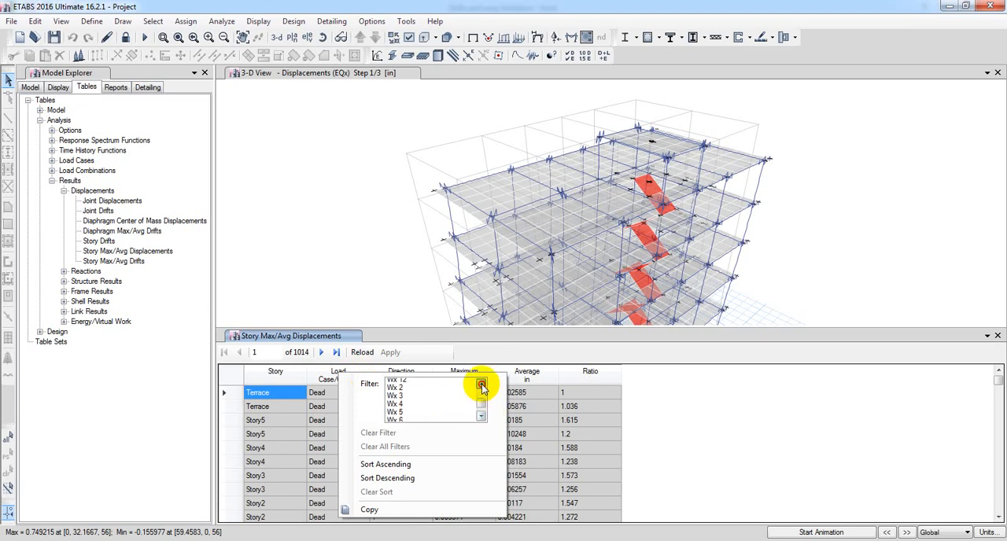
pyautogui.moveTo(481, 385); pyautogui.dragTo(481, 386)
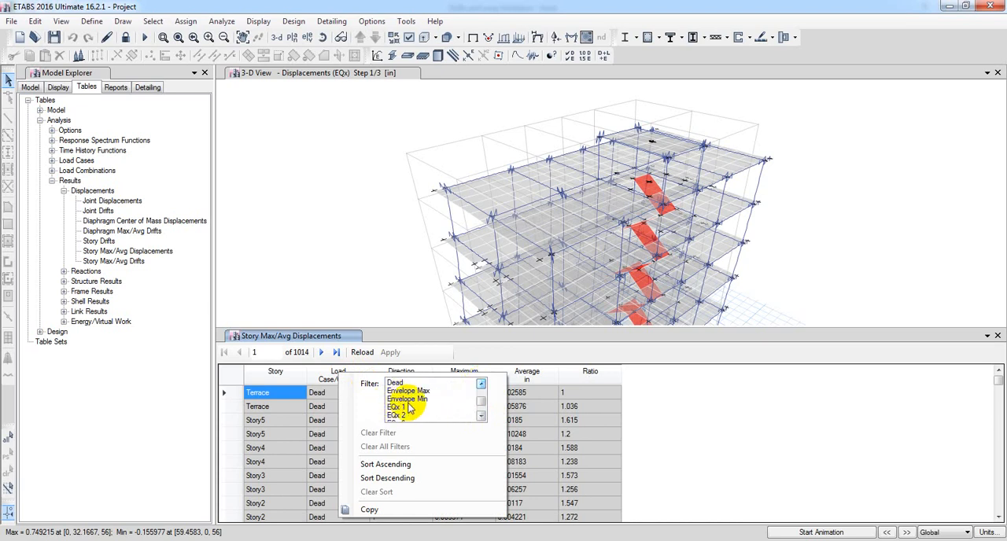
pyautogui.click(399, 407)
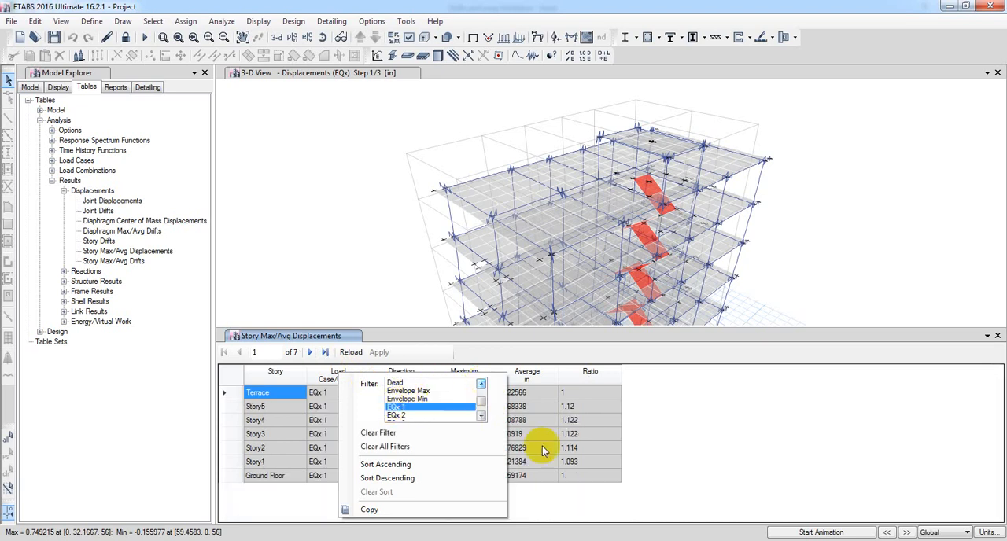
pyautogui.click(578, 503)
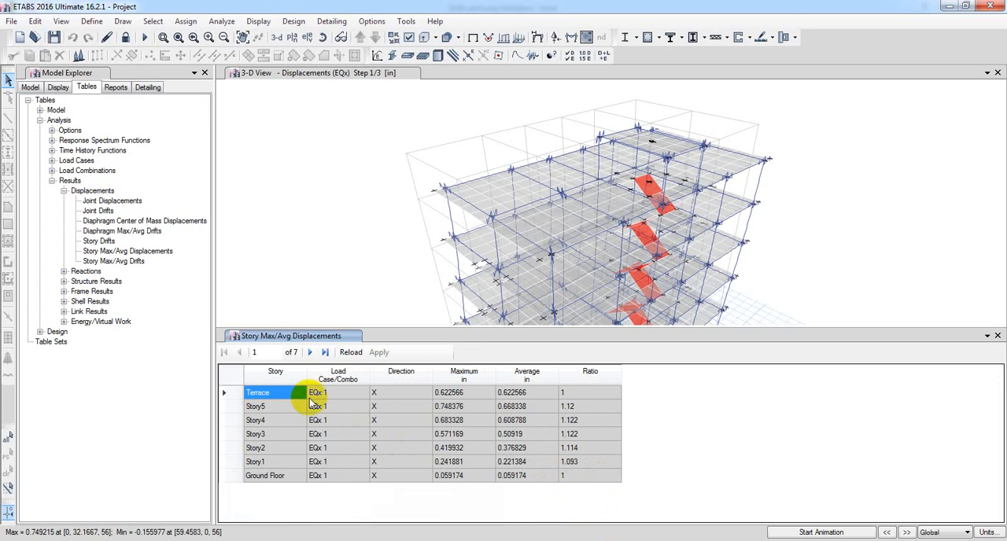
# Sort the filtered displacement table by story in ascending order
pyautogui.click(260, 374)
pyautogui.click(323, 477)
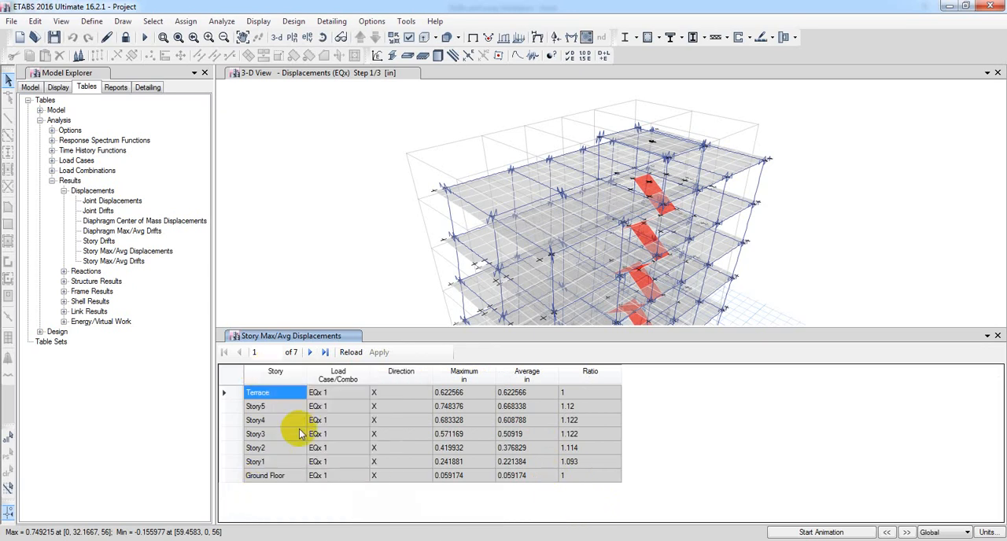
pyautogui.click(281, 371)
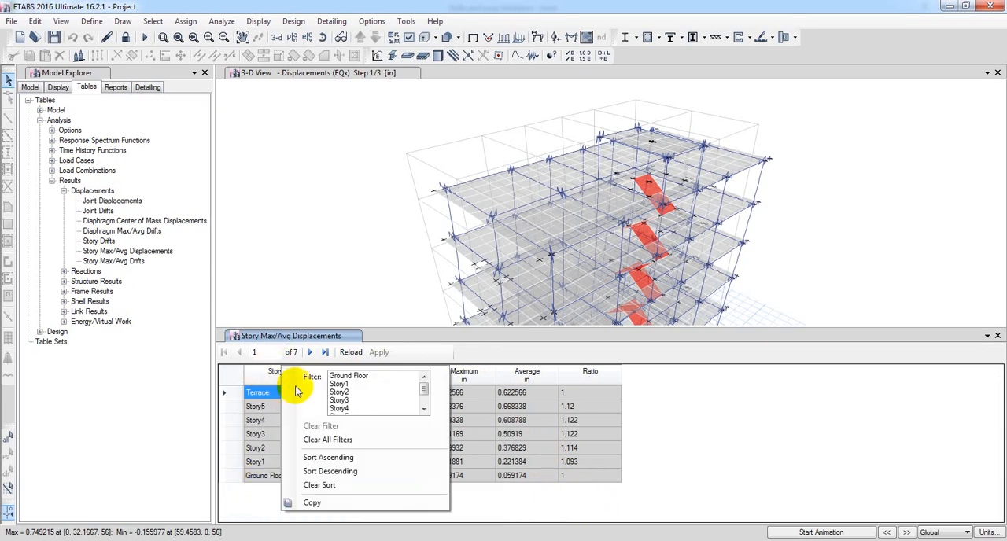
pyautogui.click(314, 461)
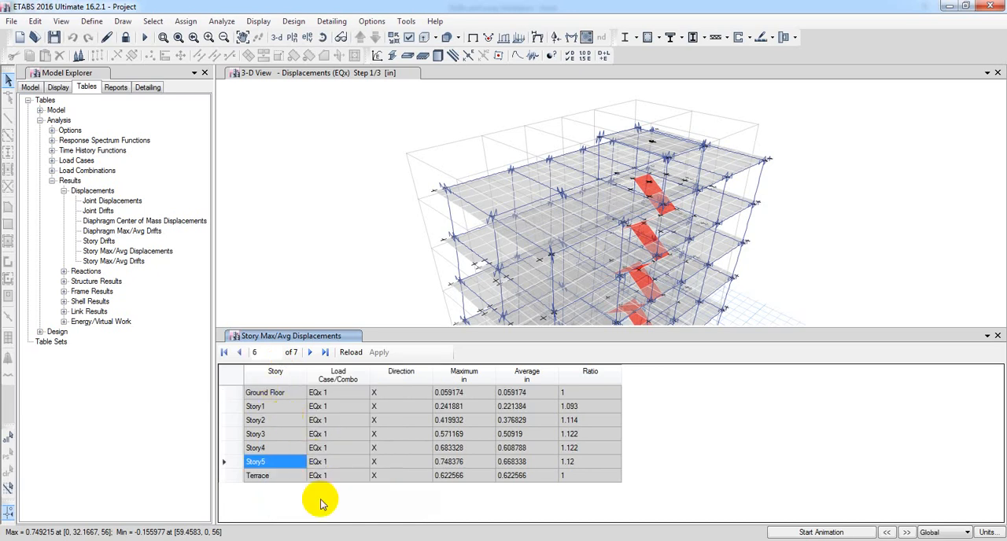
# Check the filter options of the Direction column, and change the display units to Metric SI Defaults
pyautogui.click(403, 372)
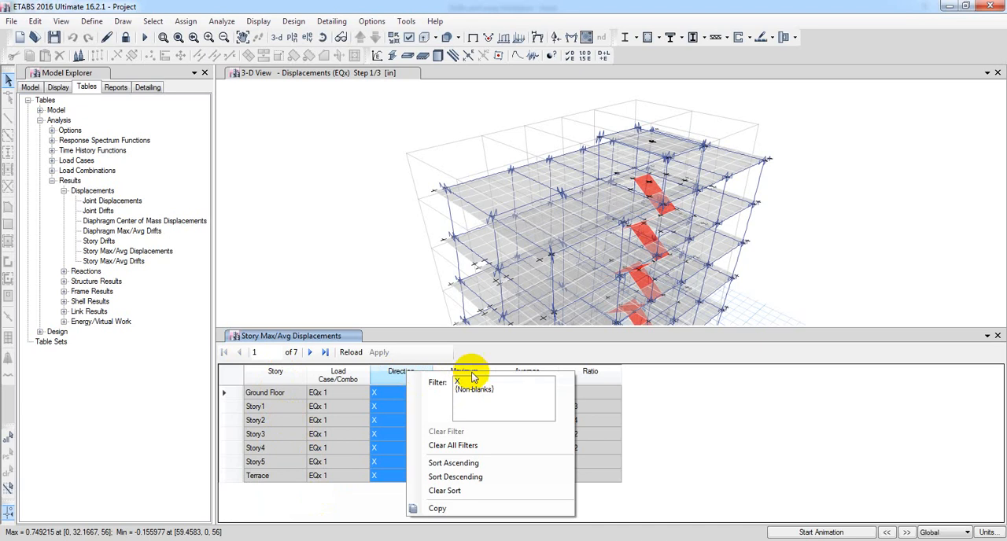
pyautogui.click(366, 502)
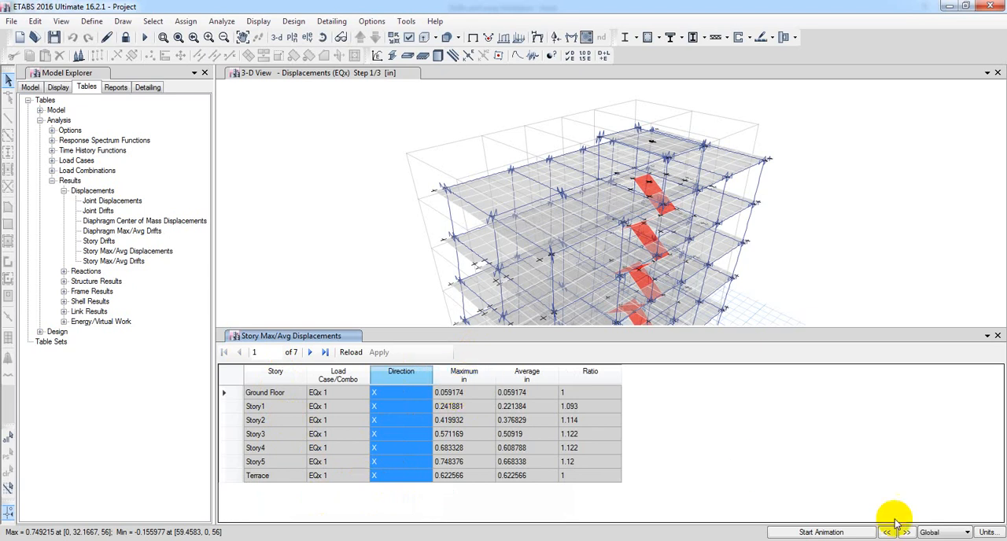
pyautogui.click(988, 532)
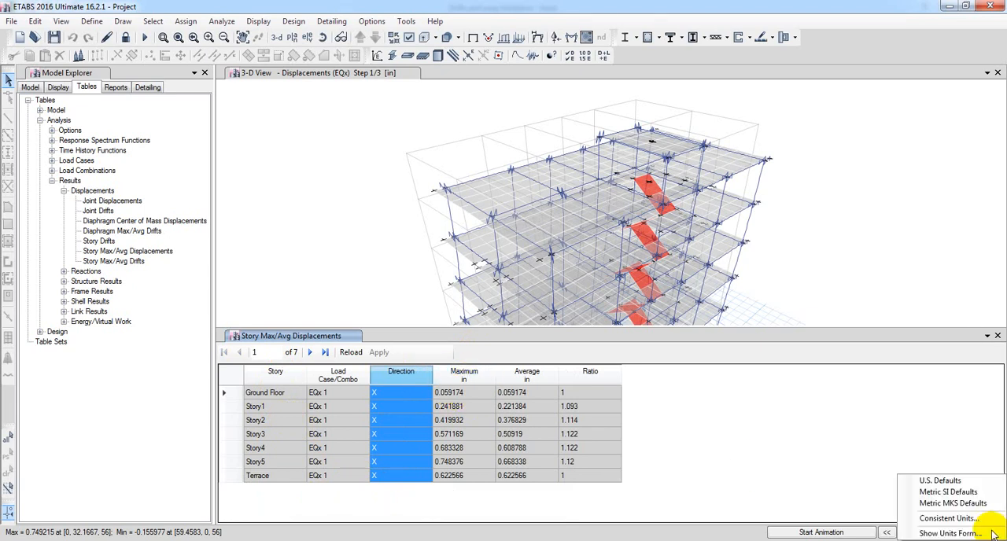
pyautogui.click(947, 493)
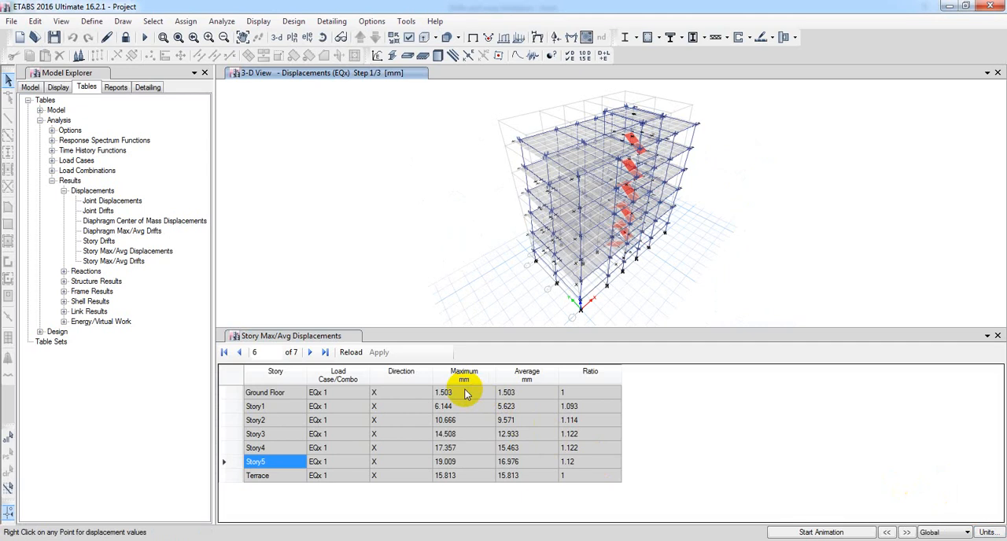
# Try to copy the Maximum displacements of all stories from ETABS and paste them as values into the Excel displacement column from J12
pyautogui.moveTo(446, 396); pyautogui.dragTo(447, 477)
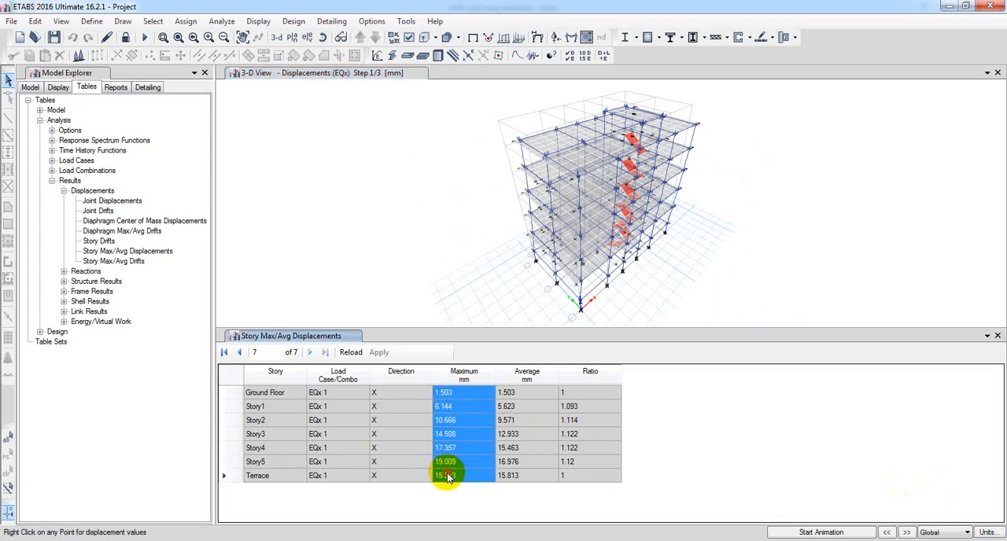
pyautogui.rightClick(468, 406)
pyautogui.click(496, 425)
pyautogui.hotkey('alt', 'Tab')
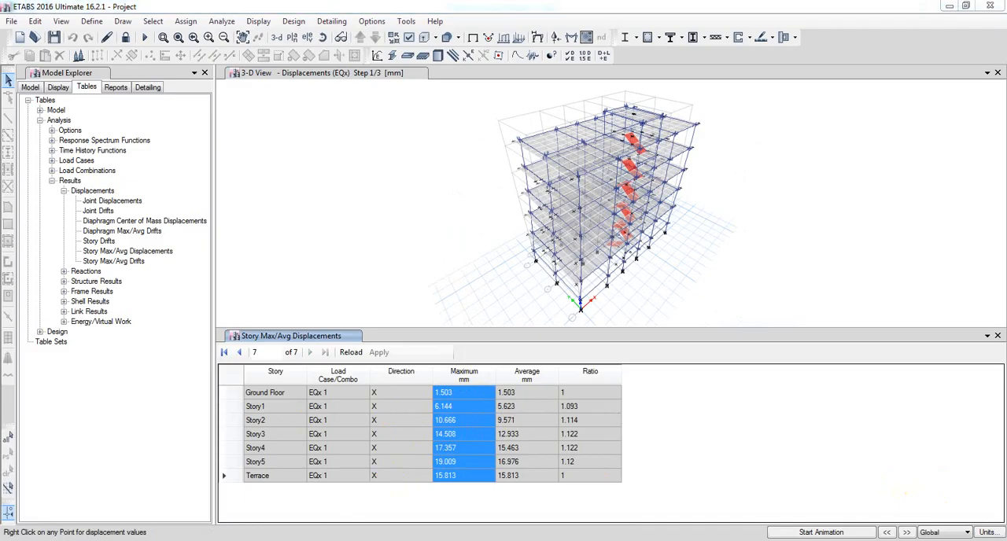
pyautogui.click(337, 277)
pyautogui.rightClick(335, 277)
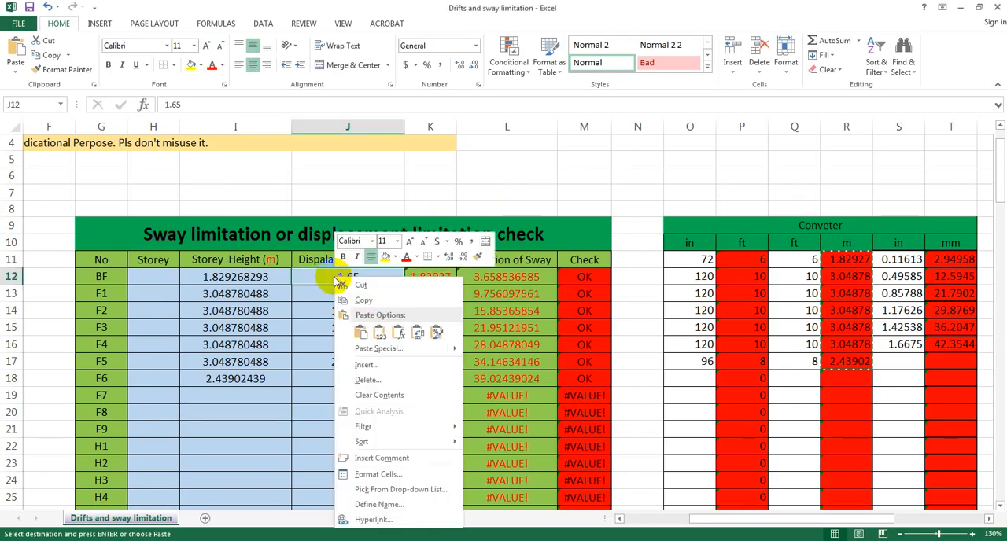
pyautogui.click(379, 333)
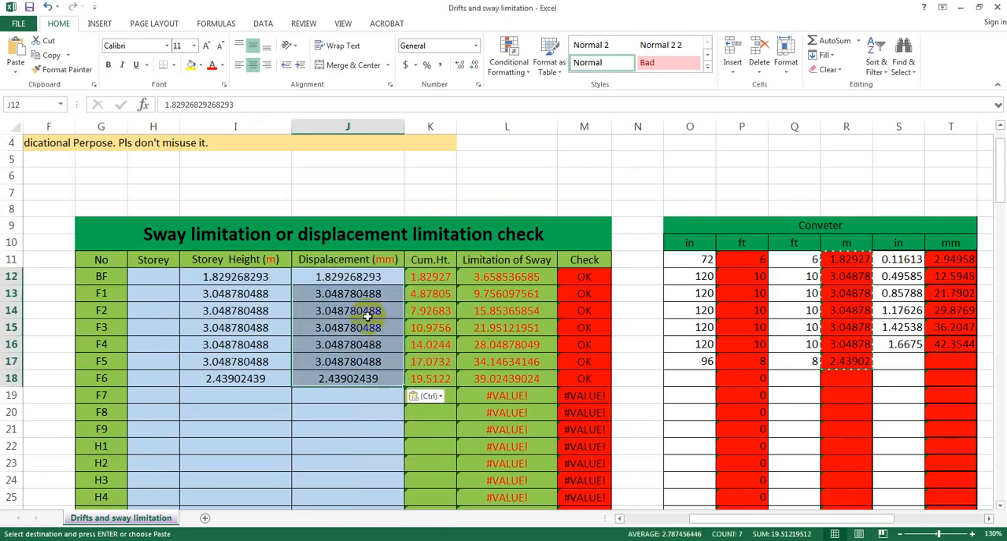
pyautogui.click(351, 429)
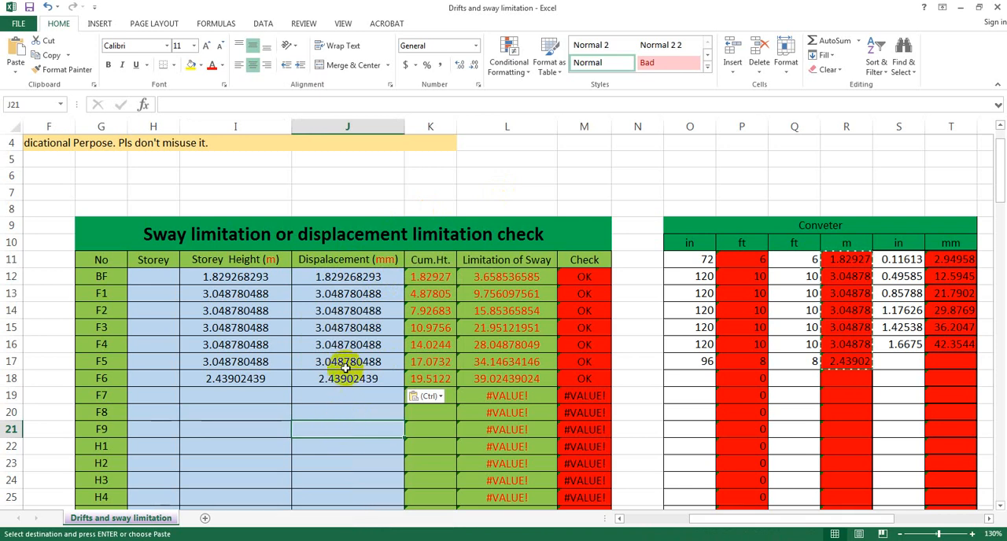
# Return to ETABS, copy the Maximum column again, and retry pasting it as values at J12 in Excel
pyautogui.hotkey('alt', 'Tab')
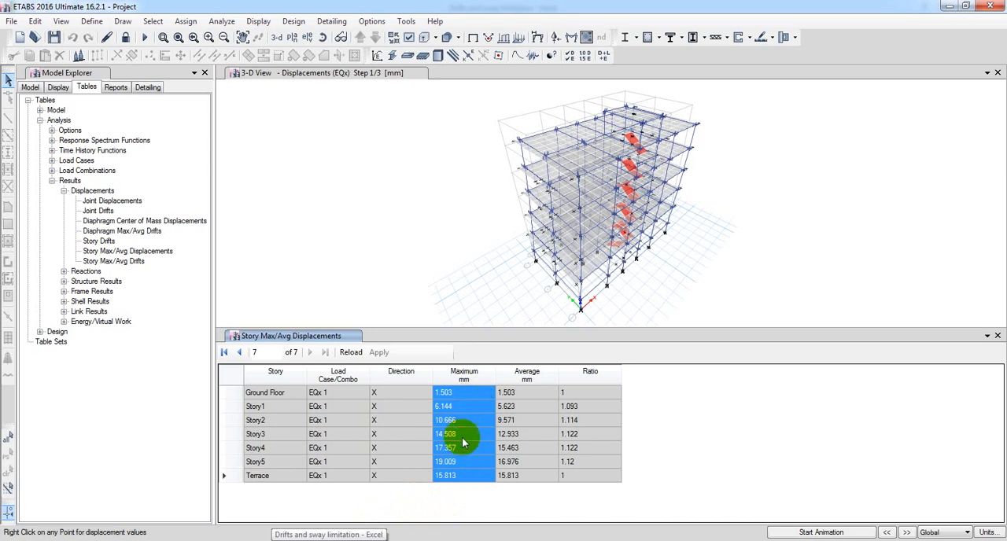
pyautogui.rightClick(446, 406)
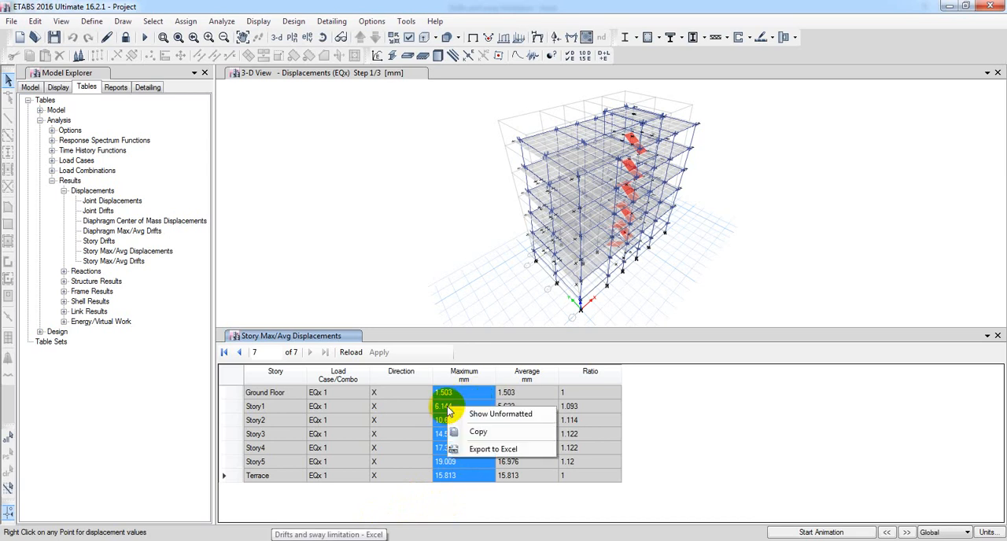
pyautogui.click(475, 433)
pyautogui.click(346, 535)
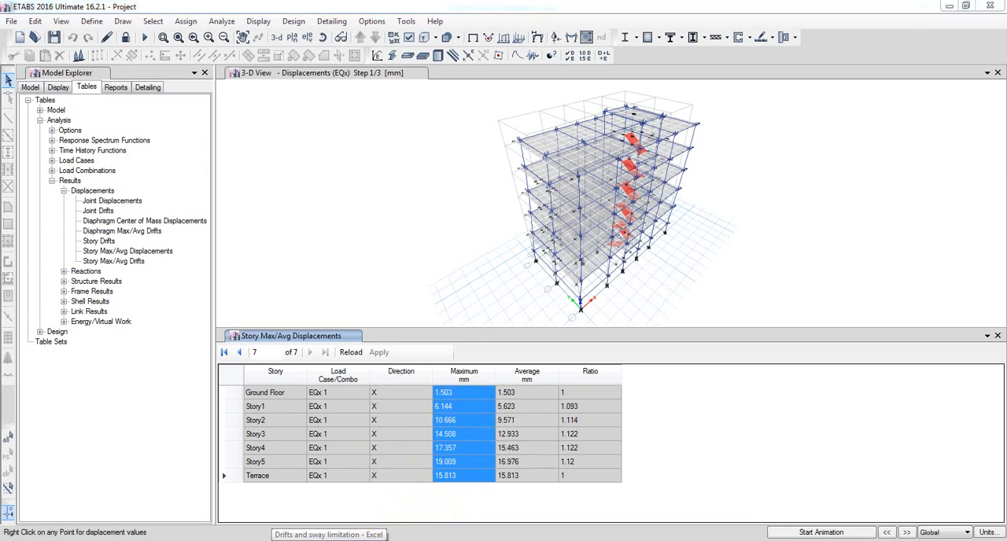
pyautogui.click(332, 280)
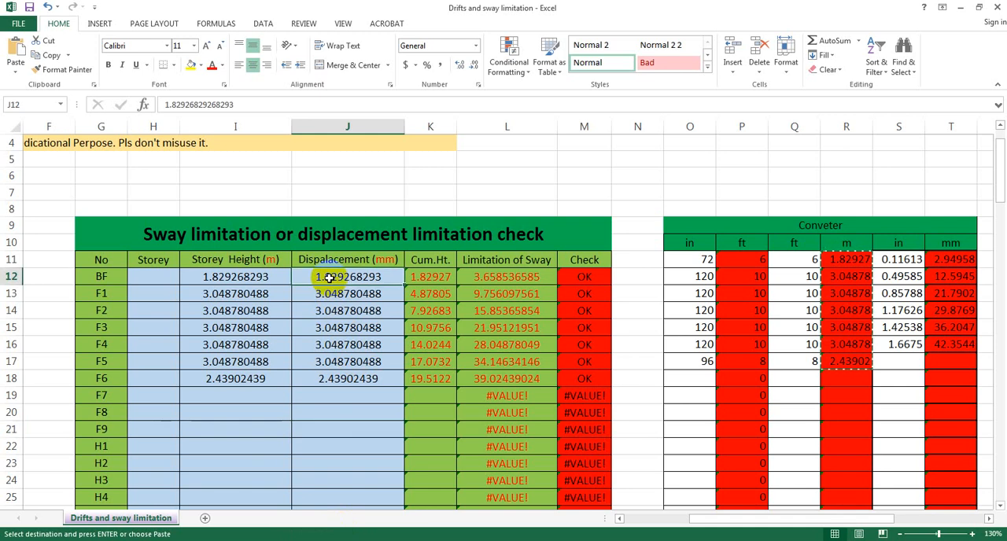
pyautogui.rightClick(332, 281)
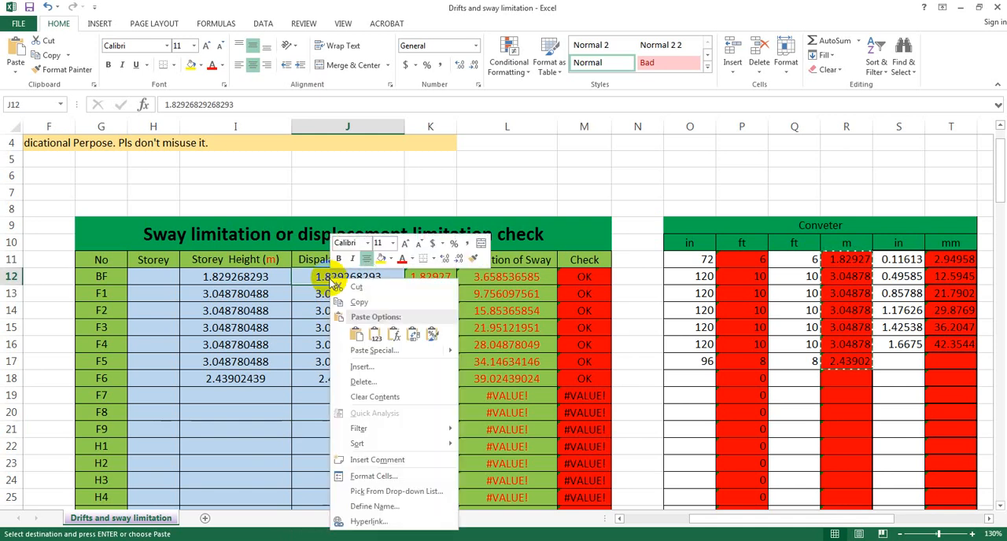
pyautogui.click(374, 335)
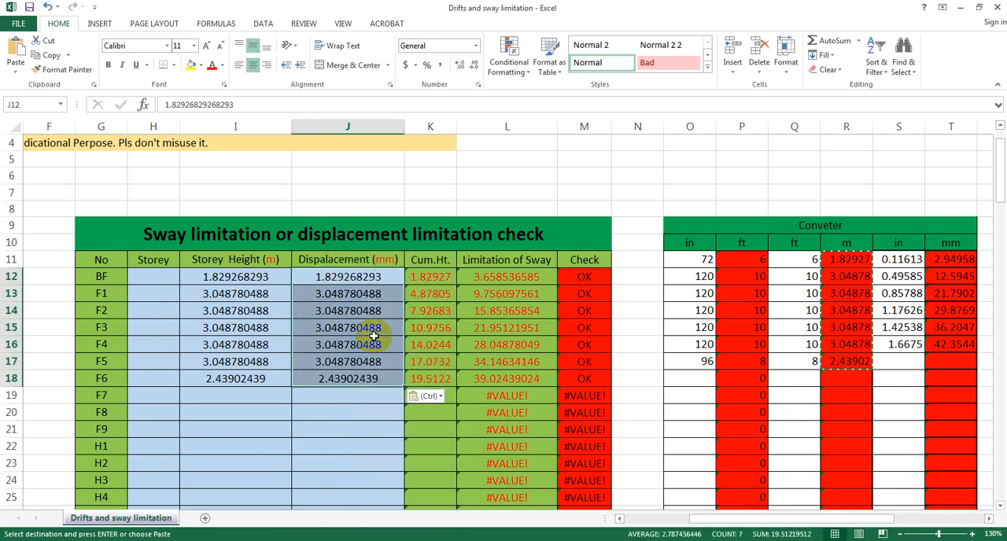
pyautogui.click(343, 411)
# Examine the pasted displacement values for BF through F6 cell by cell
pyautogui.click(335, 378)
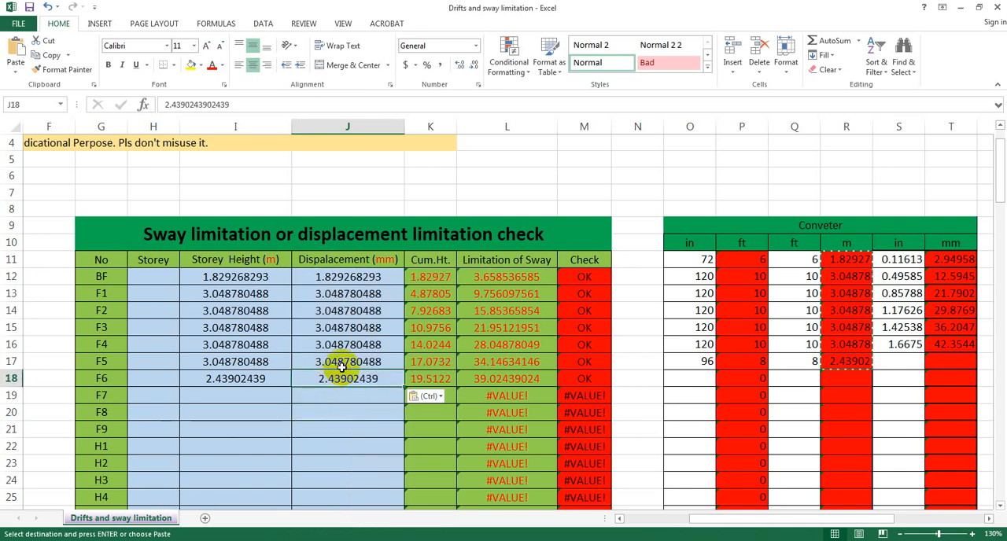
pyautogui.click(341, 364)
pyautogui.click(343, 347)
pyautogui.click(340, 329)
pyautogui.click(338, 311)
pyautogui.click(337, 295)
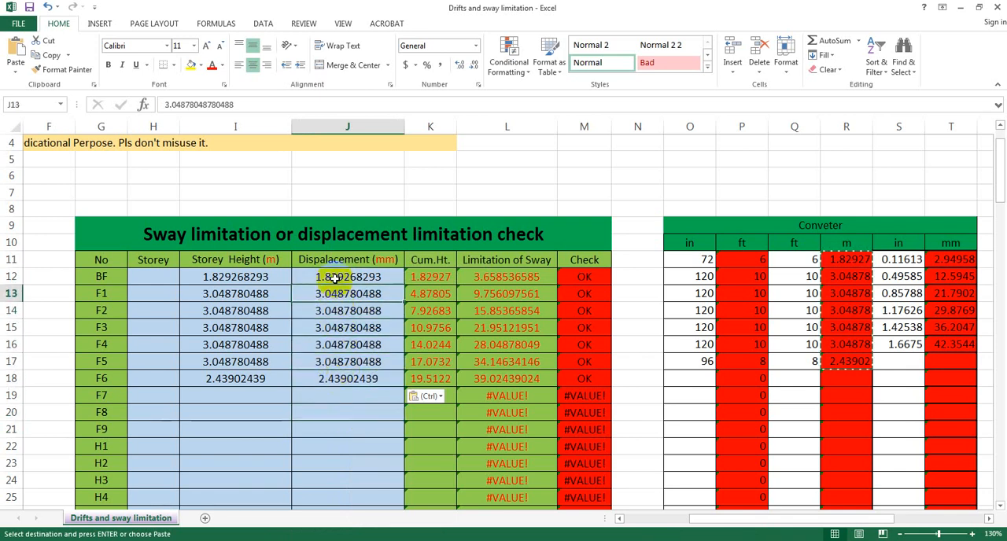
pyautogui.click(335, 279)
pyautogui.click(332, 361)
pyautogui.click(333, 377)
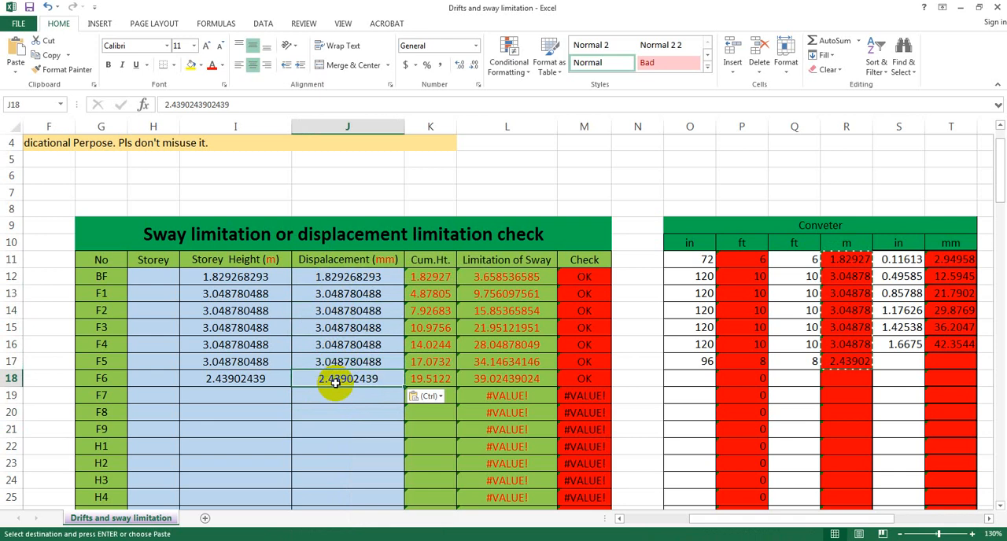
pyautogui.click(337, 394)
# Cancel the pending copy selection of the converter's metre column and clear displacement cells J12 to J18
pyautogui.press('Escape')
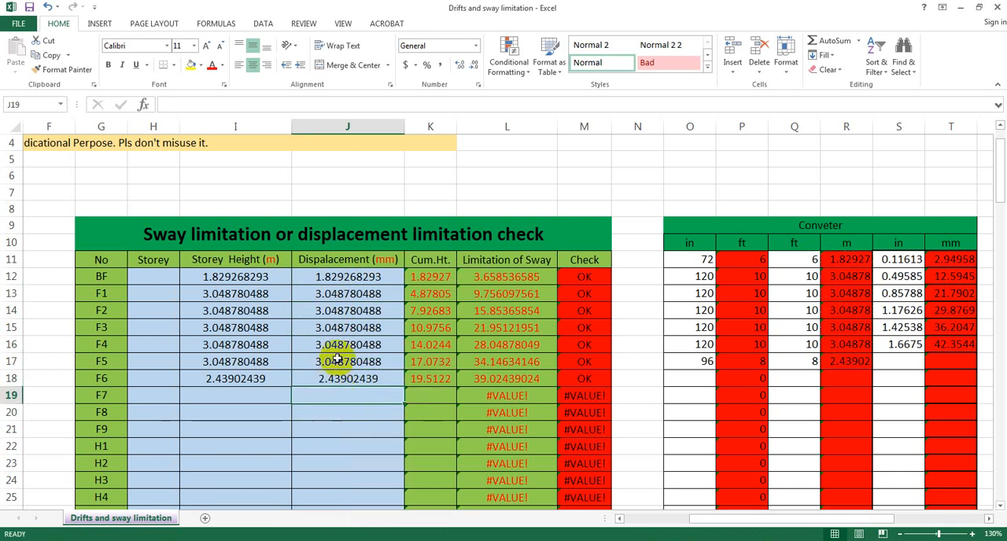
pyautogui.moveTo(330, 277); pyautogui.dragTo(338, 372)
pyautogui.press('Delete')
pyautogui.click(332, 429)
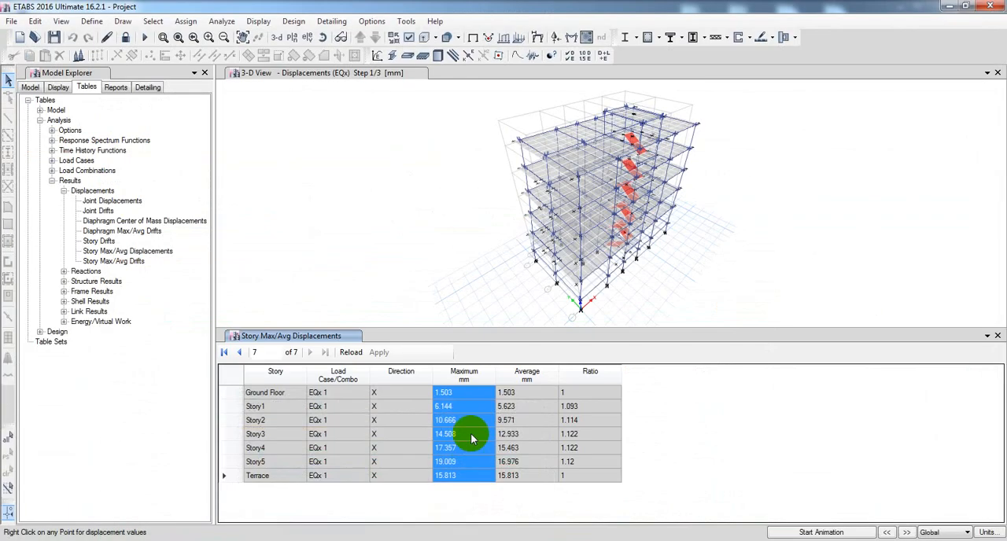
# Copy the Maximum displacements of all stories in ETABS and paste them into the Excel displacement column from J12, matching destination formatting
pyautogui.rightClick(450, 396)
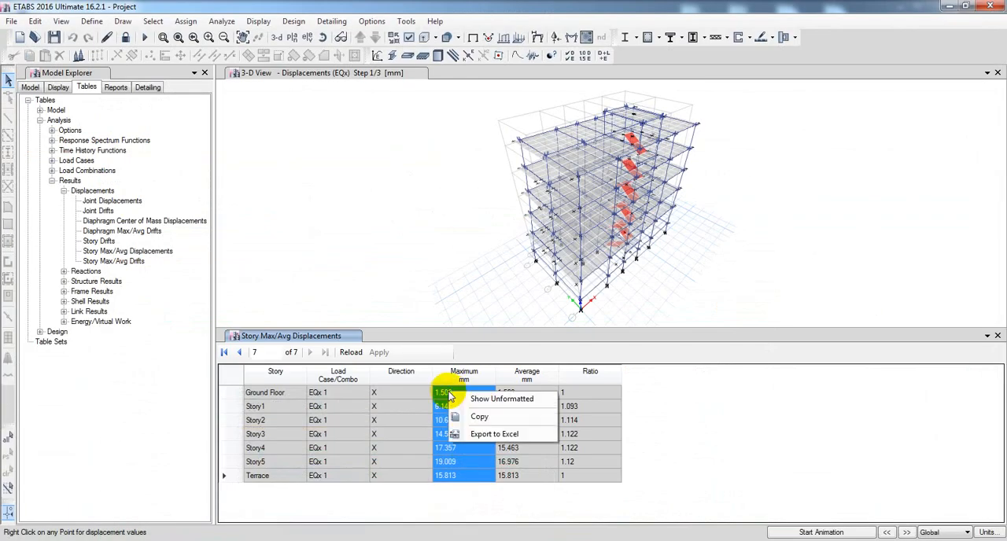
pyautogui.click(479, 416)
pyautogui.click(454, 476)
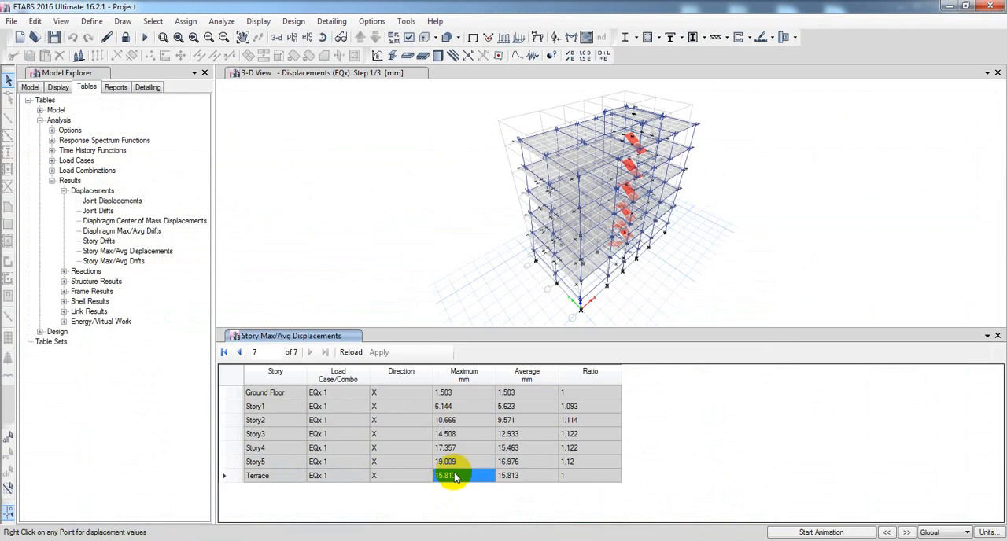
pyautogui.moveTo(447, 393); pyautogui.dragTo(452, 472)
pyautogui.rightClick(447, 407)
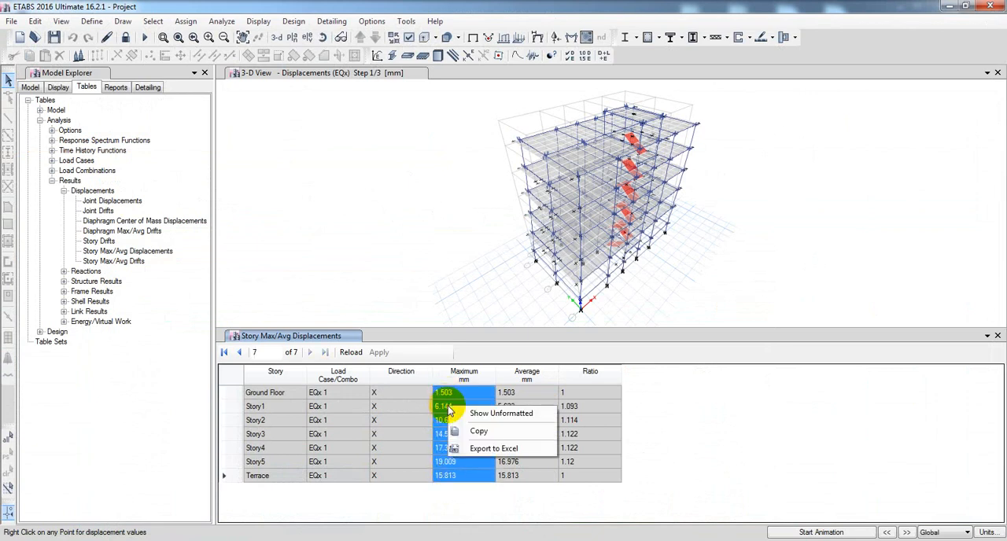
pyautogui.click(479, 432)
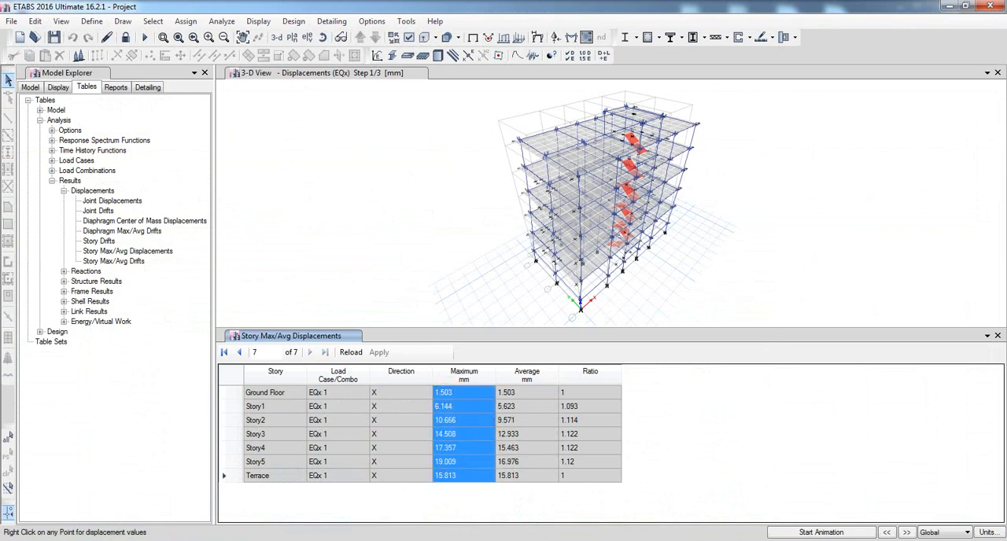
pyautogui.hotkey('alt', 'Tab')
pyautogui.rightClick(322, 278)
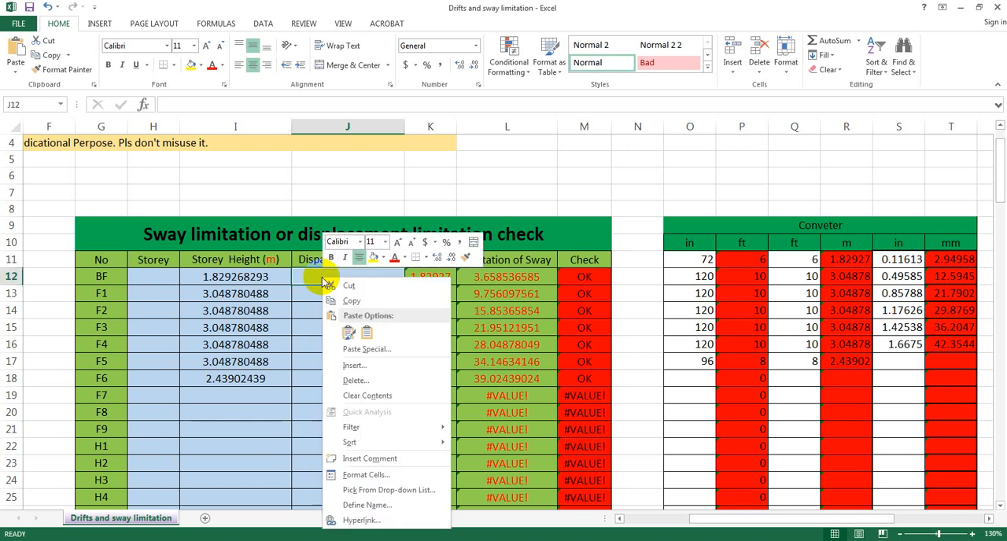
pyautogui.click(366, 334)
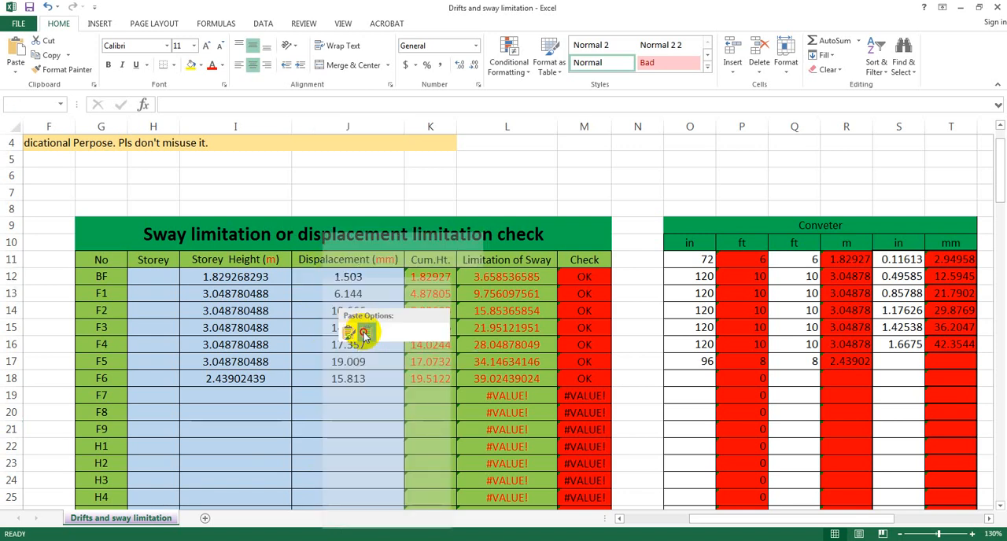
pyautogui.click(358, 422)
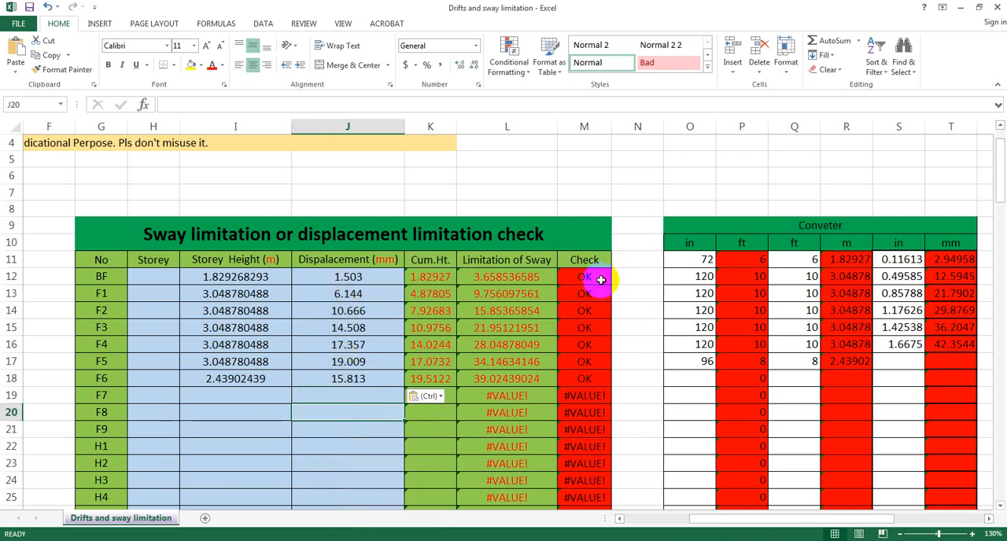
pyautogui.click(356, 432)
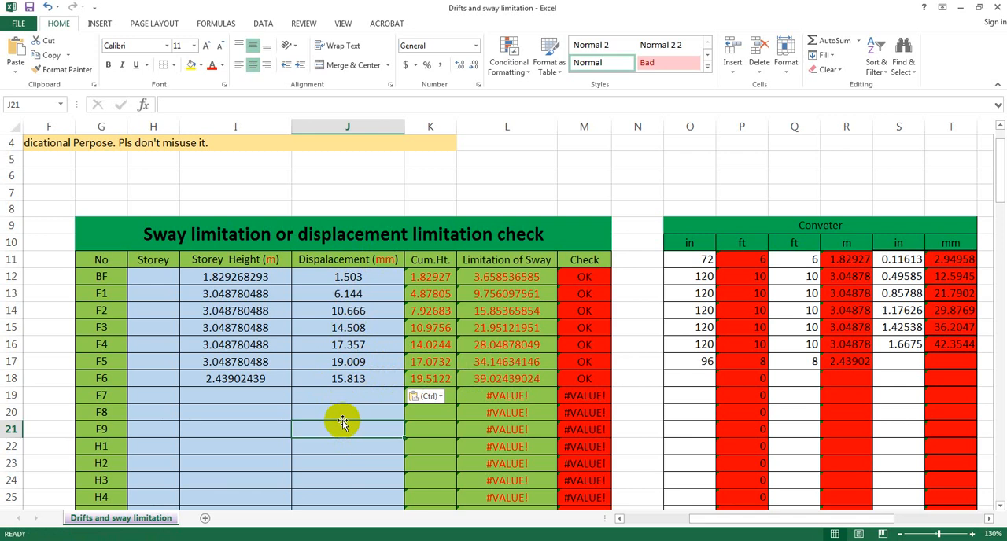
# Compare the displacement values of floors F4, F5 and F6 in the sway check table
pyautogui.click(350, 378)
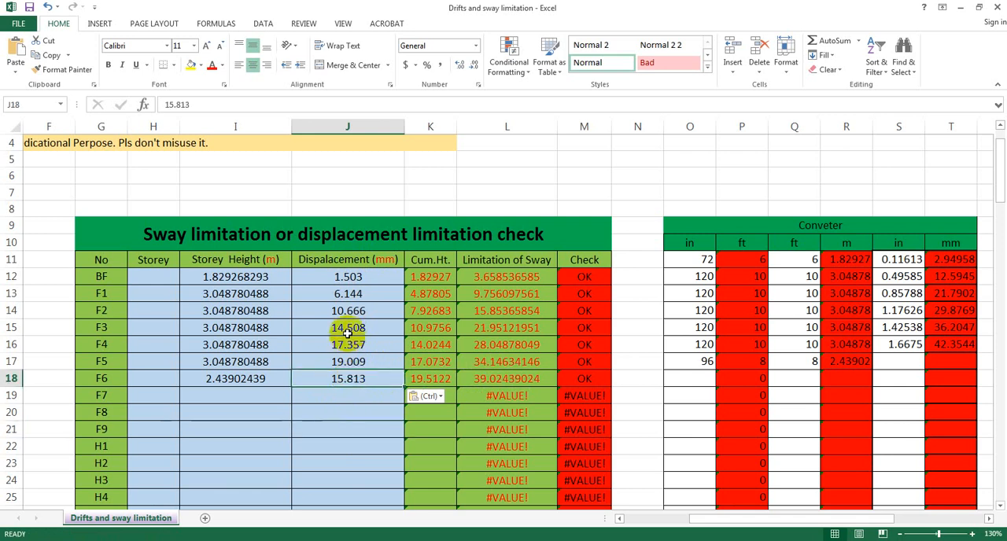
pyautogui.click(347, 345)
pyautogui.click(351, 362)
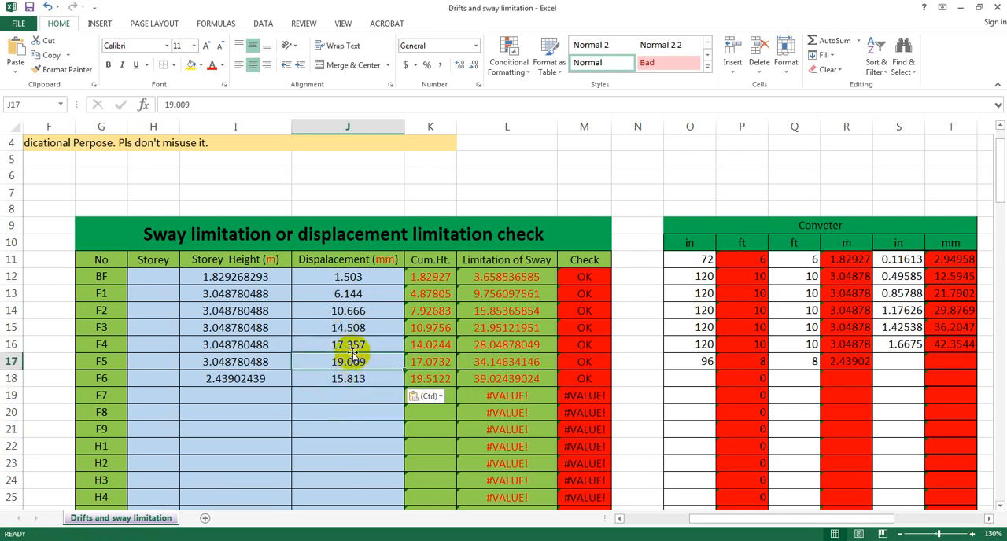
pyautogui.click(348, 344)
pyautogui.click(353, 361)
pyautogui.click(352, 346)
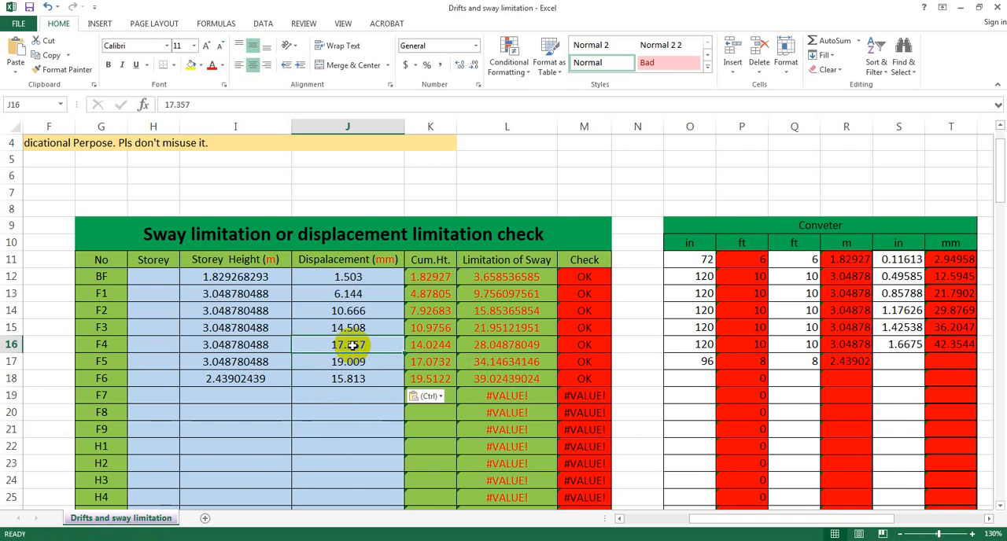
pyautogui.click(359, 361)
pyautogui.click(352, 346)
pyautogui.click(359, 363)
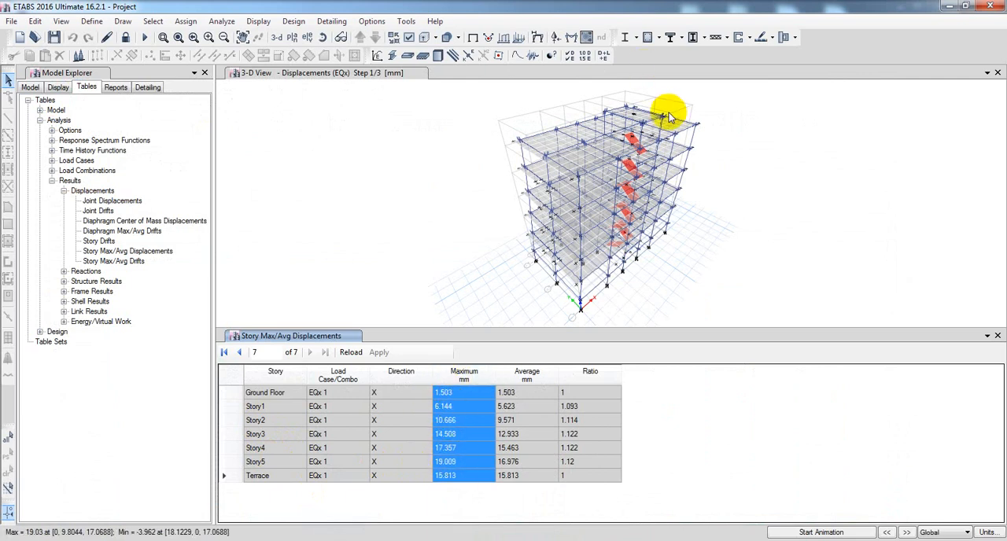
# Switch to ETABS and inspect the joint displacements around the upper stories in the 3D view
pyautogui.moveTo(668, 114)
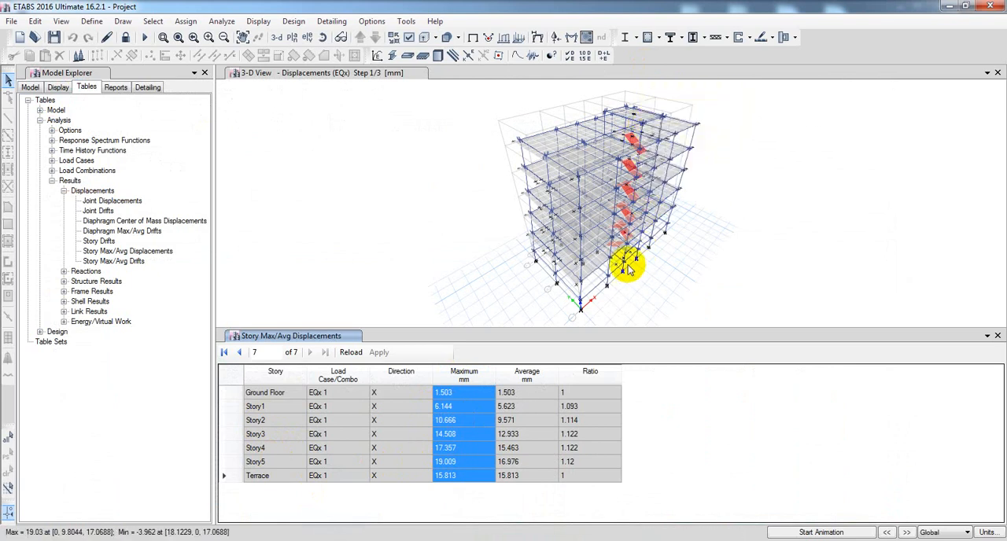
pyautogui.moveTo(621, 239)
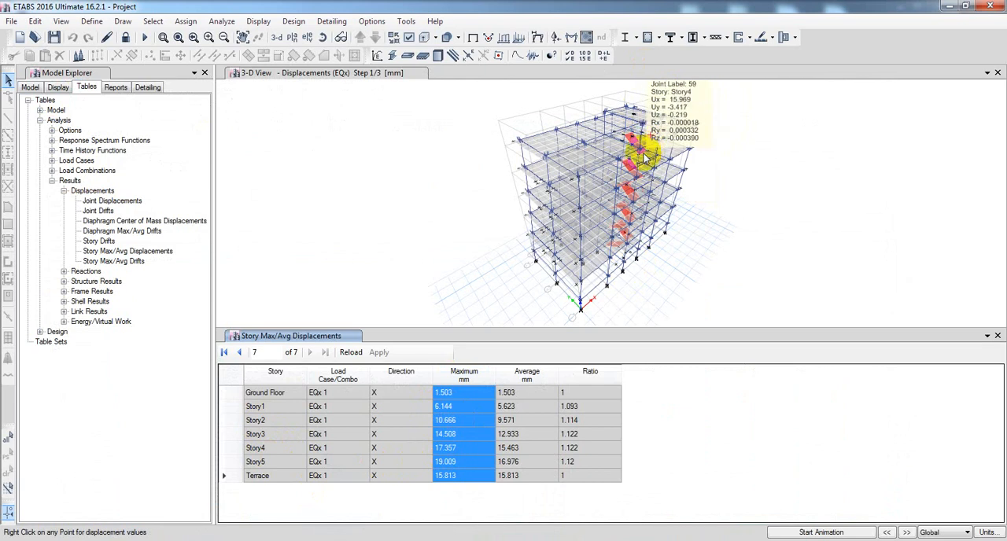
pyautogui.moveTo(641, 151)
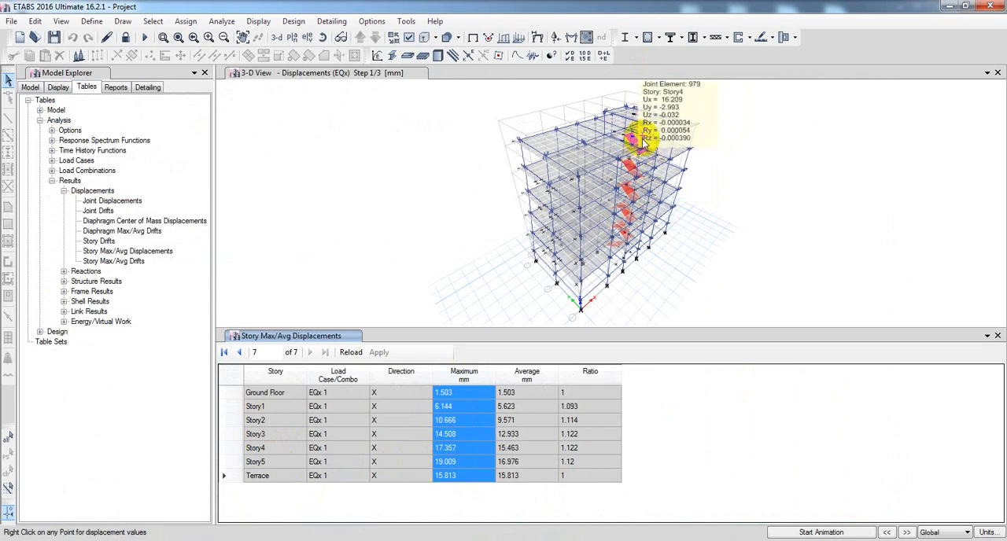
pyautogui.moveTo(699, 130)
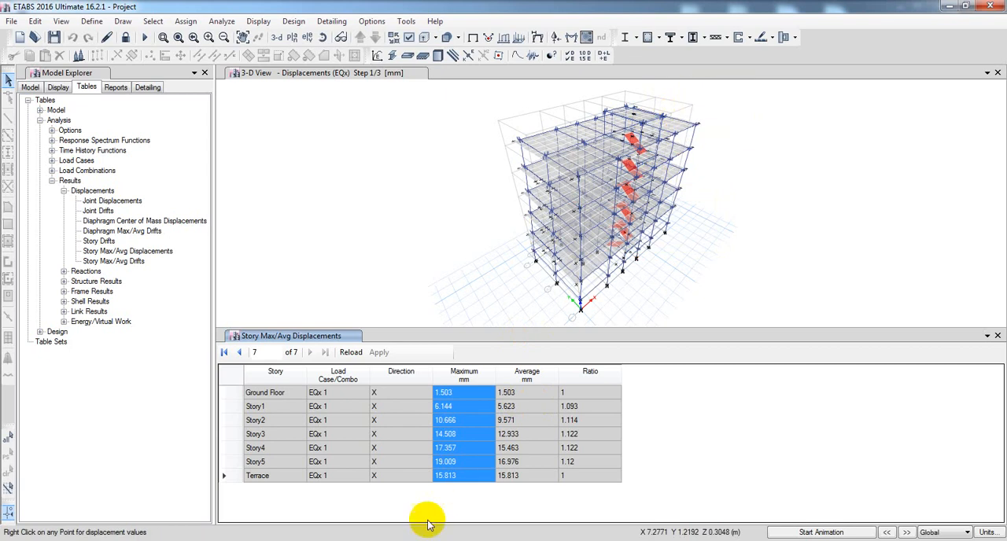
# Filter the Story Max/Avg Displacements table to the EQy 1 load case
pyautogui.rightClick(337, 379)
pyautogui.click(478, 406)
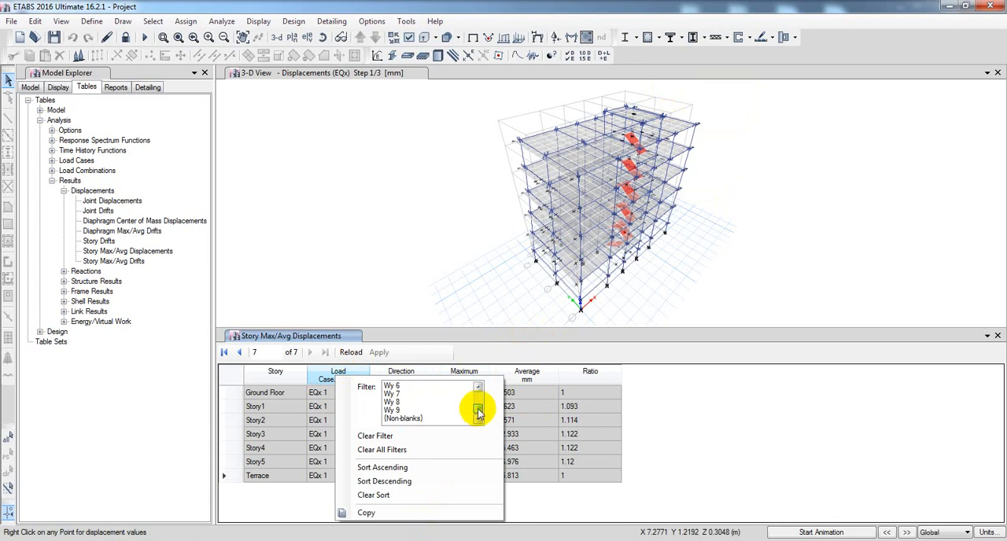
pyautogui.click(479, 388)
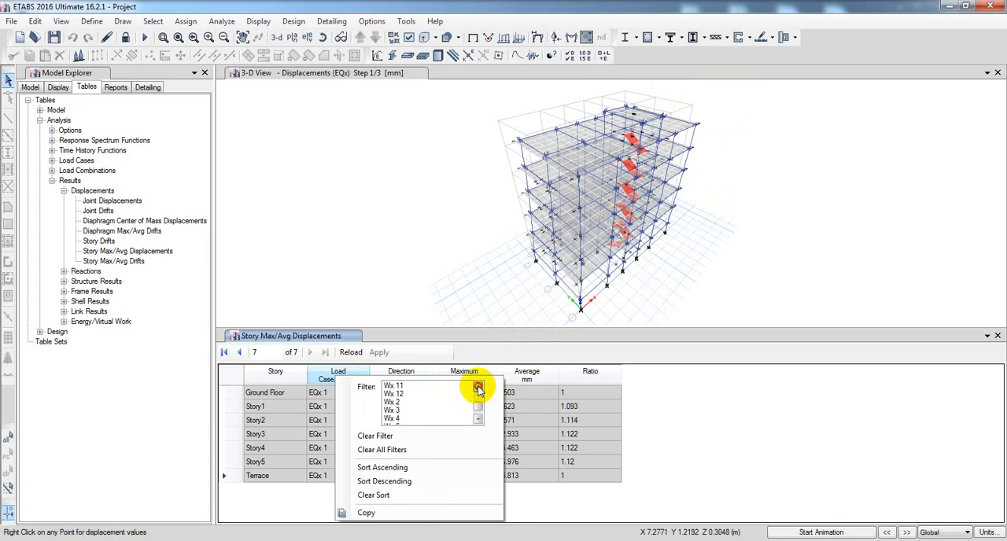
pyautogui.click(479, 389)
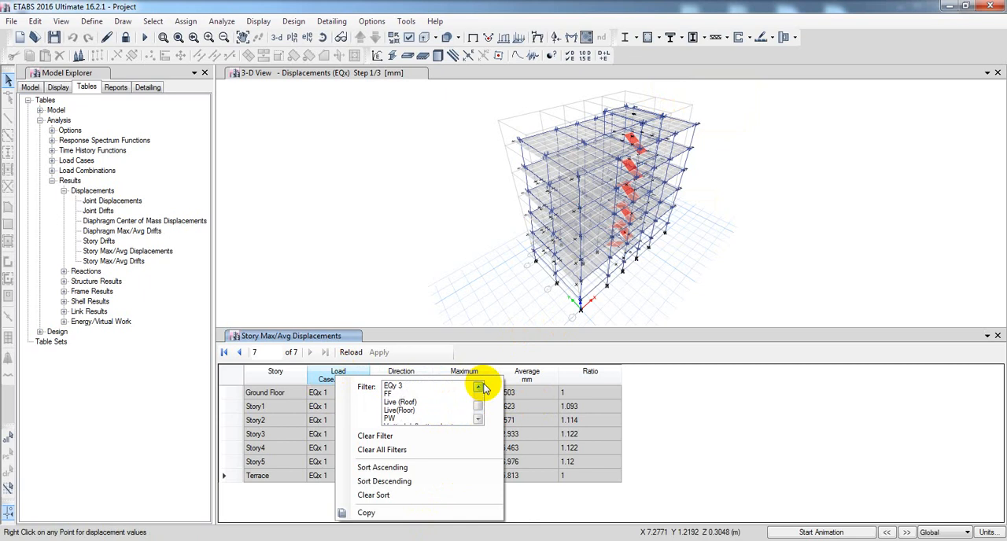
pyautogui.click(478, 388)
pyautogui.click(478, 388)
pyautogui.click(405, 393)
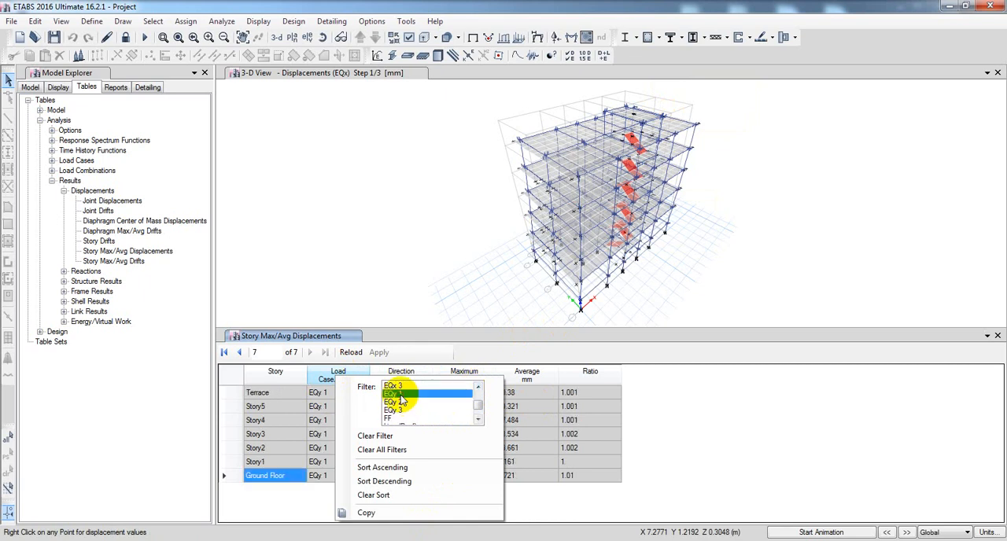
pyautogui.click(475, 275)
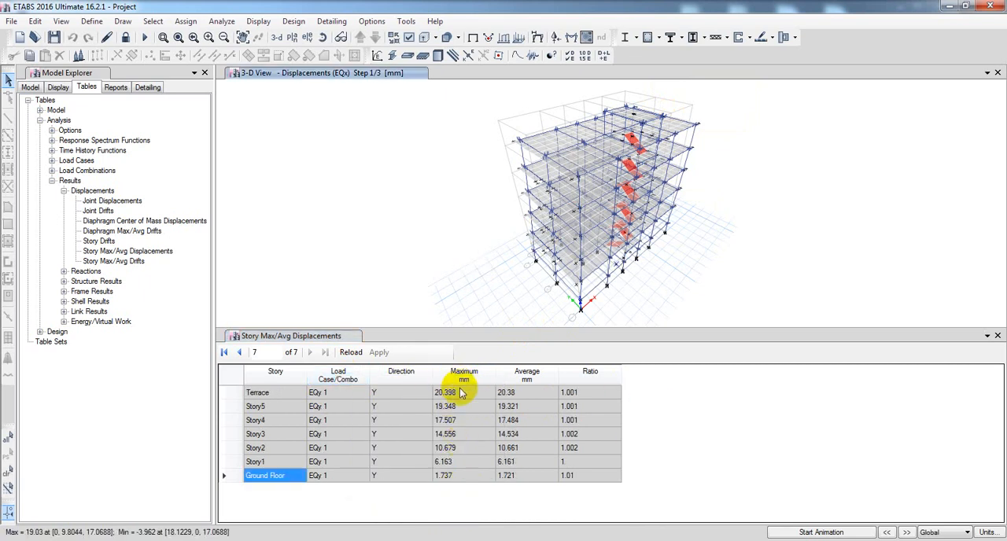
# Clear the sorting of the displacement table and sort its stories in ascending order
pyautogui.click(274, 374)
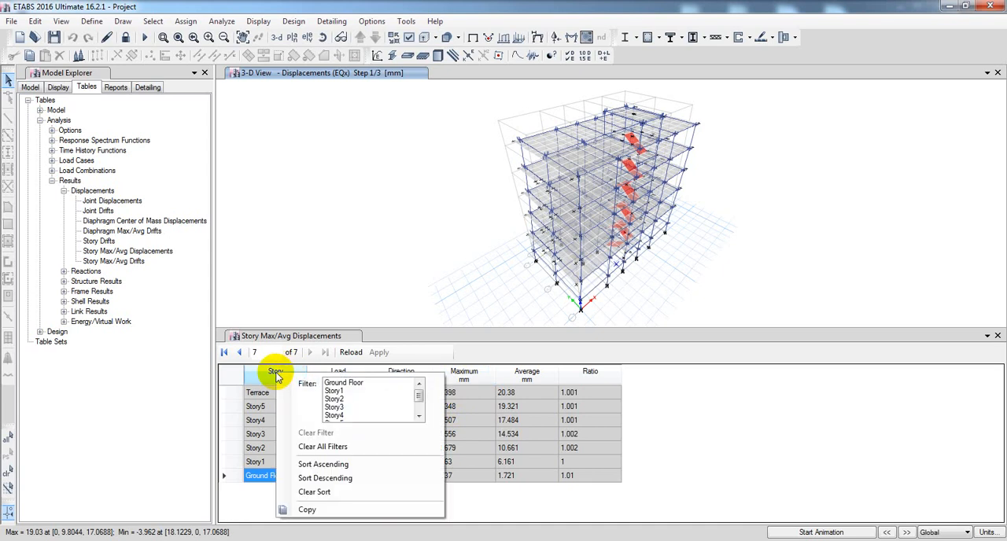
pyautogui.click(314, 494)
pyautogui.click(268, 371)
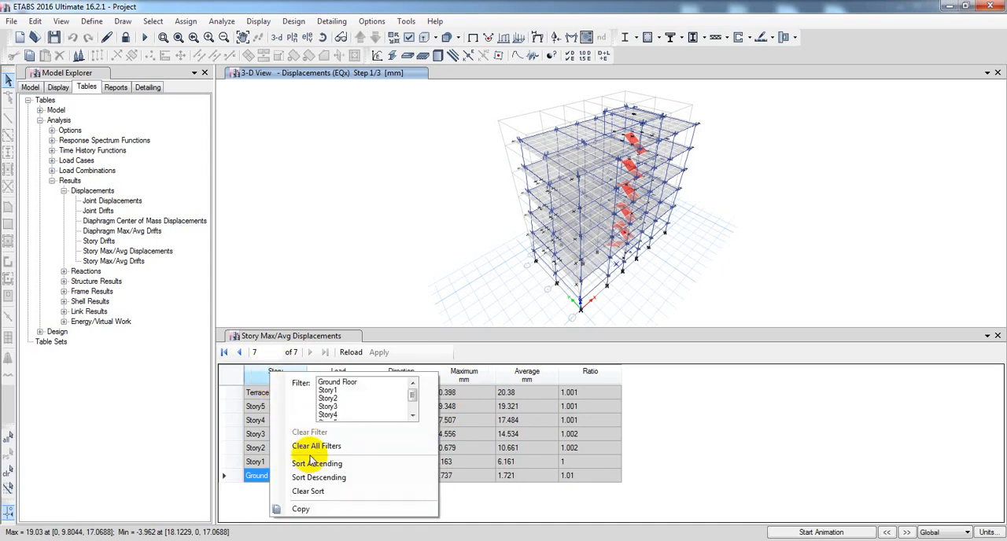
pyautogui.click(310, 463)
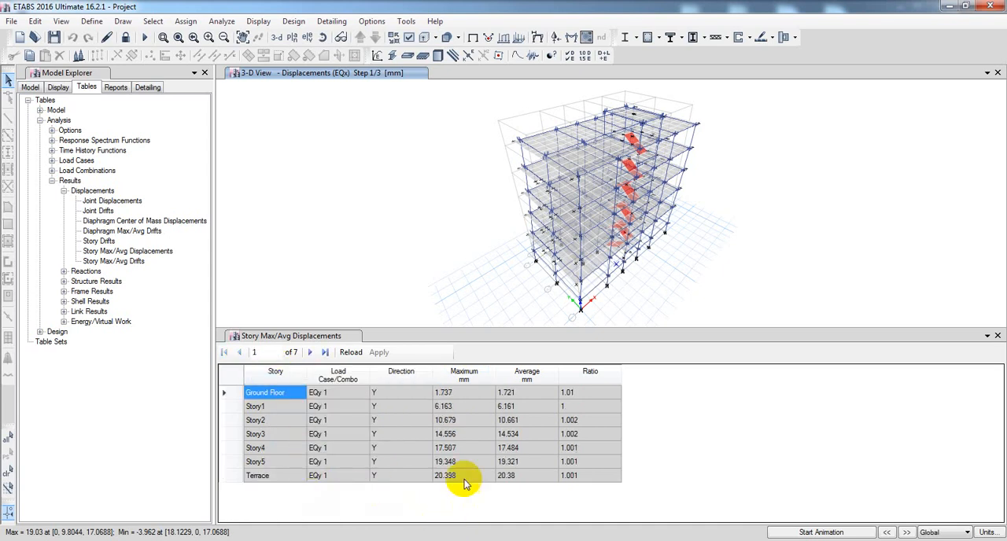
# Copy the EQy 1 Maximum displacements from Ground Floor to Terrace, switch to Excel and paste them over the displacement column from J12
pyautogui.moveTo(443, 393); pyautogui.dragTo(456, 473)
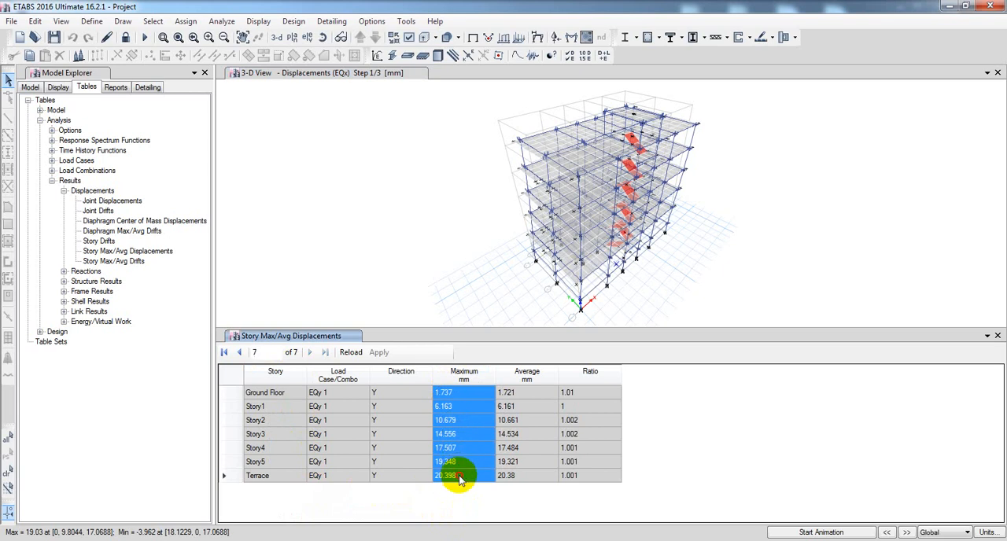
pyautogui.rightClick(452, 434)
pyautogui.click(480, 455)
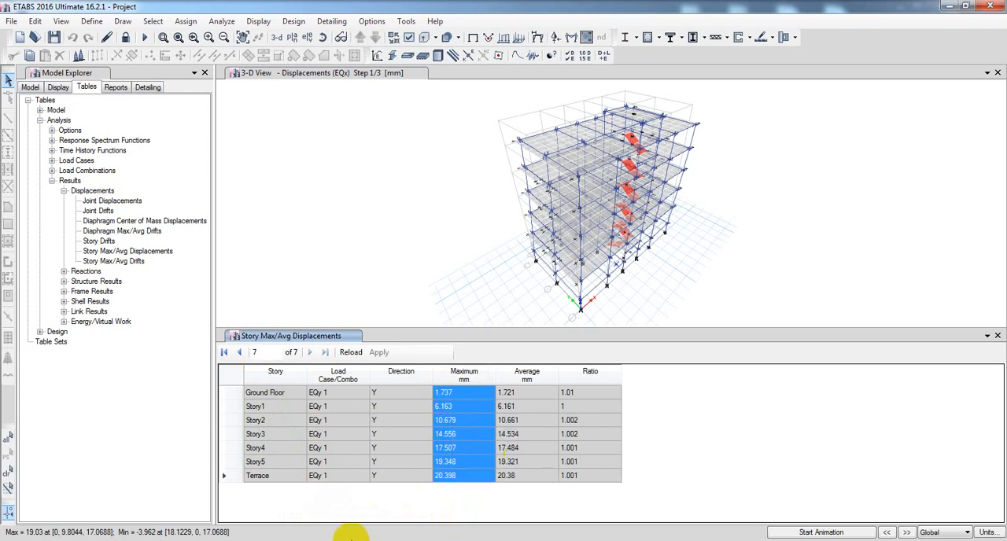
pyautogui.hotkey('alt', 'Tab')
pyautogui.click(344, 277)
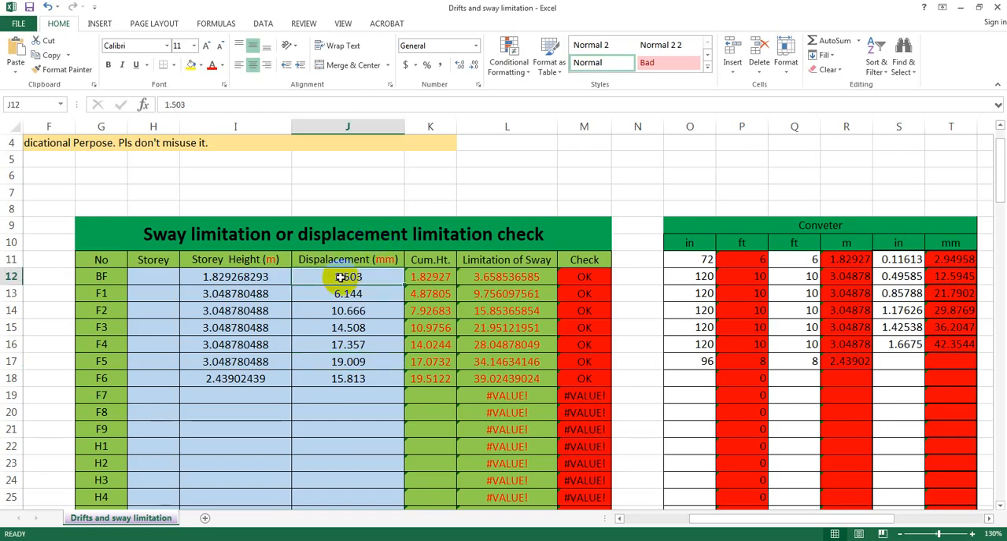
pyautogui.rightClick(344, 280)
pyautogui.click(385, 333)
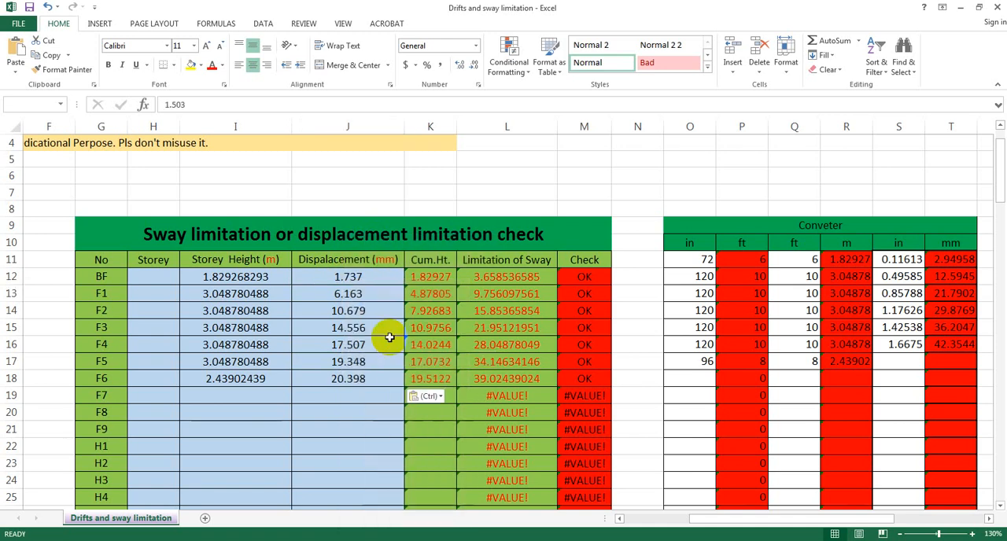
pyautogui.click(361, 412)
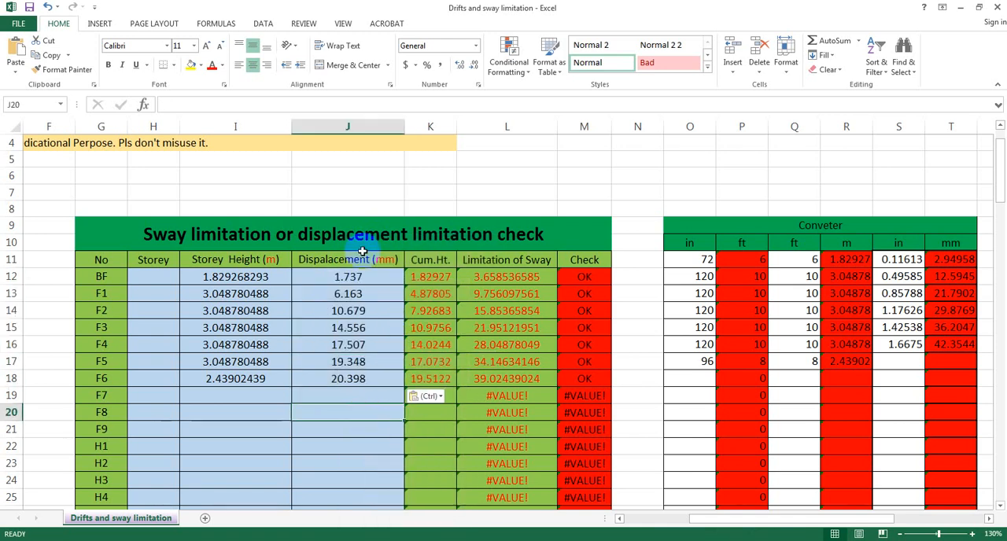
pyautogui.click(353, 380)
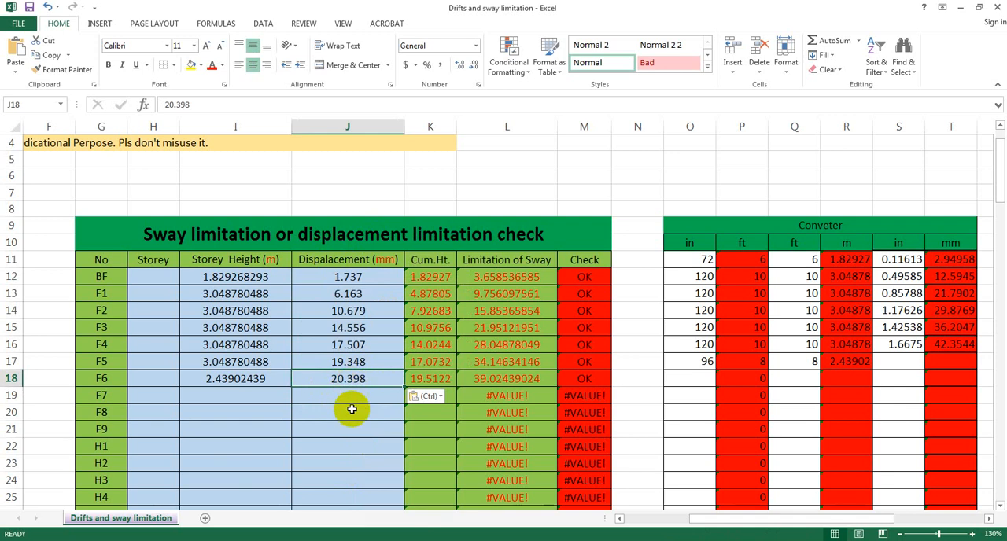
pyautogui.click(353, 409)
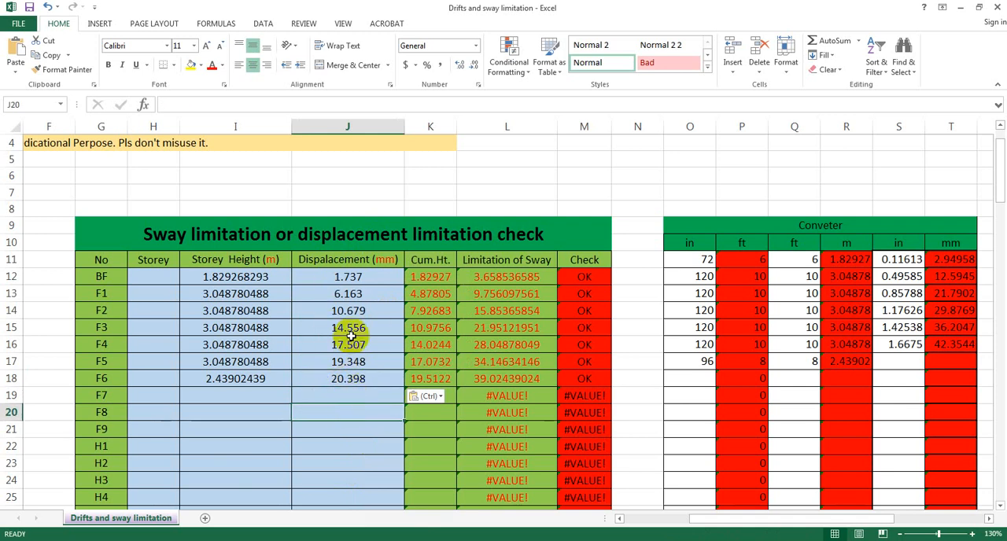
pyautogui.click(338, 467)
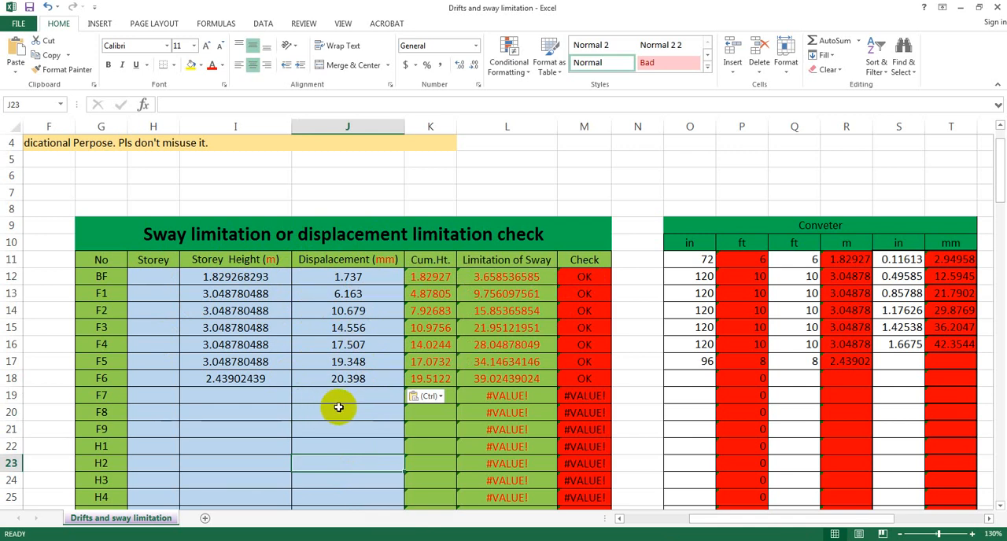
pyautogui.click(333, 450)
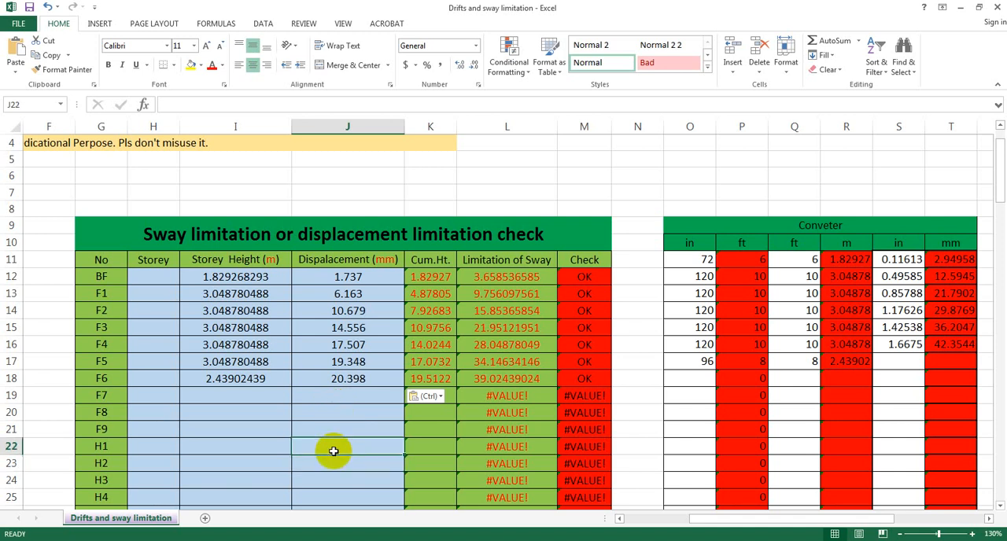